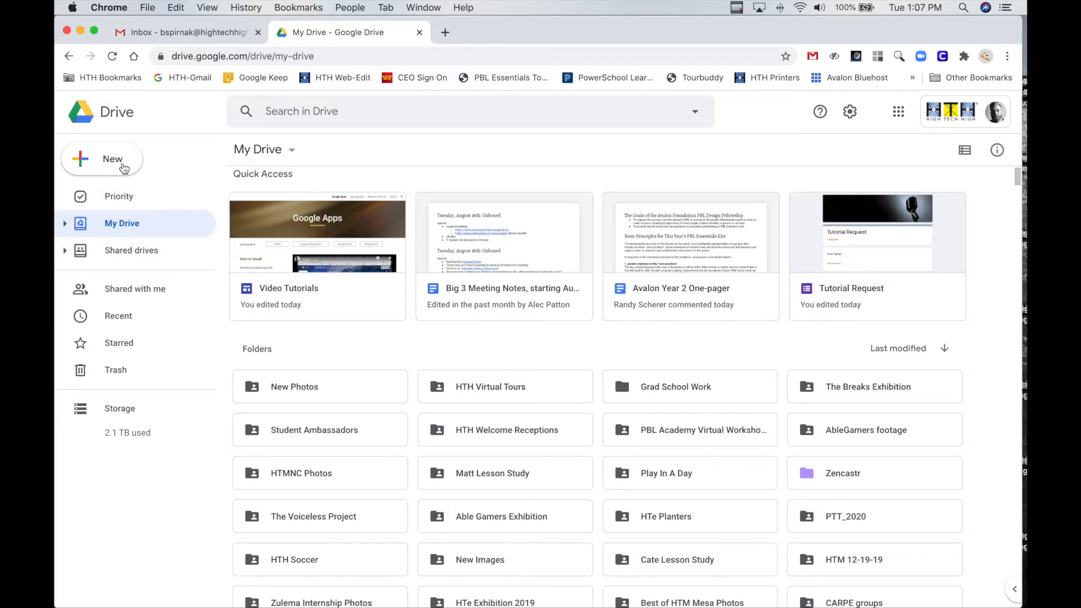
Create a blank Google Docs document from Drive and rename it "Notes for Class"
{"action": "left_click", "coordinate": [124, 166]}
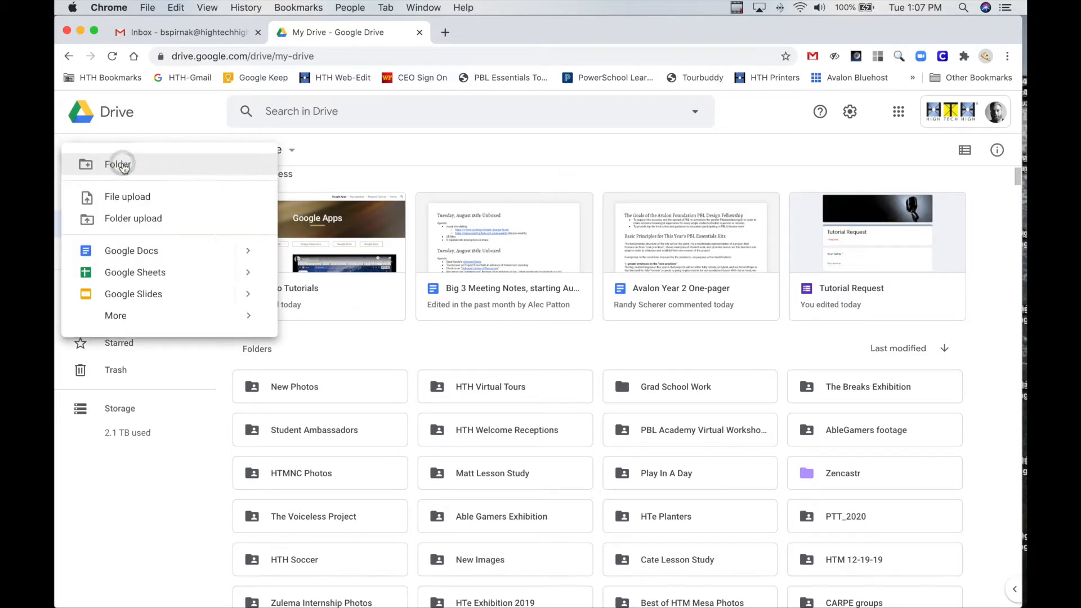
{"action": "left_click", "coordinate": [140, 251]}
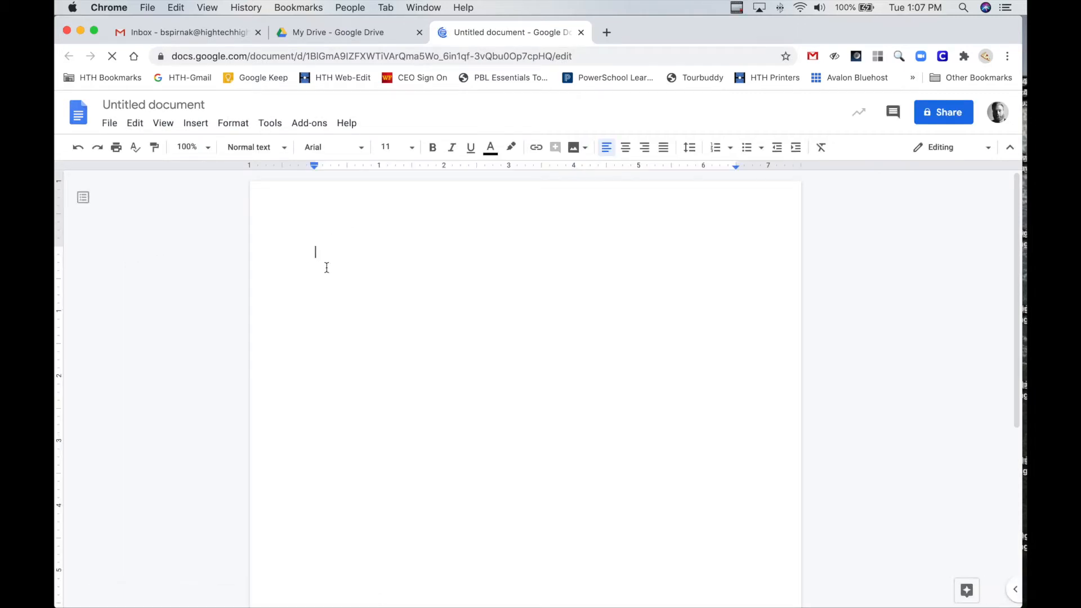
{"action": "left_click", "coordinate": [167, 106]}
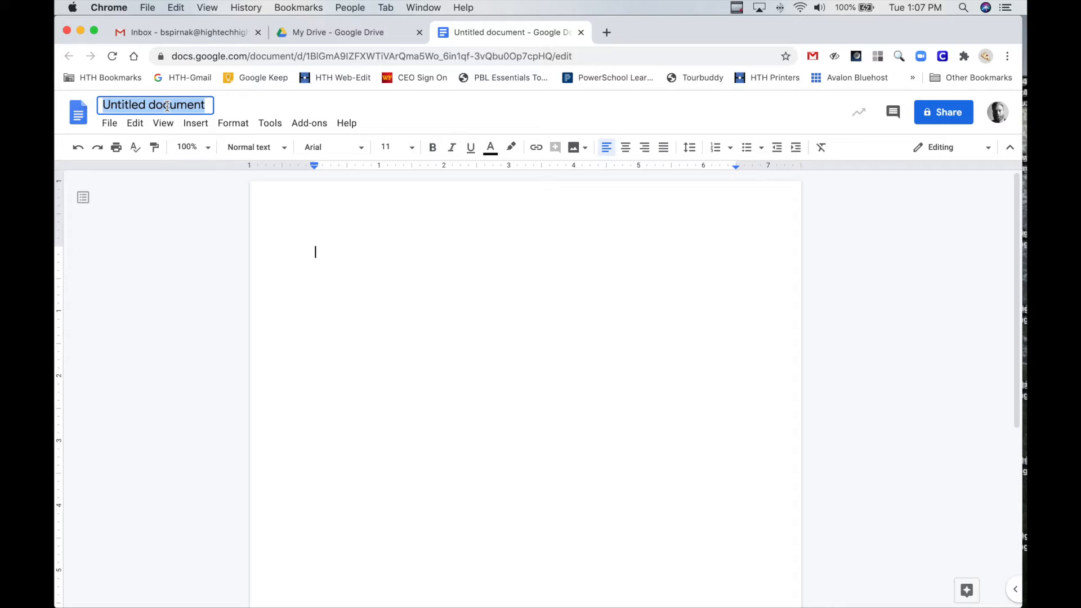
{"action": "type", "text": "Notes"}
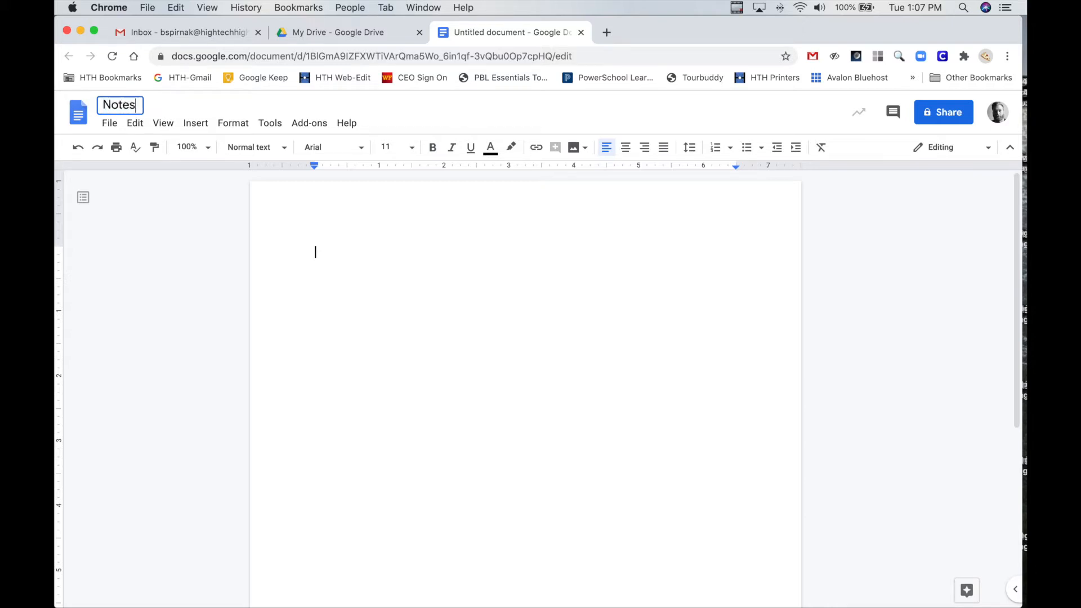
{"action": "type", "text": " for Class"}
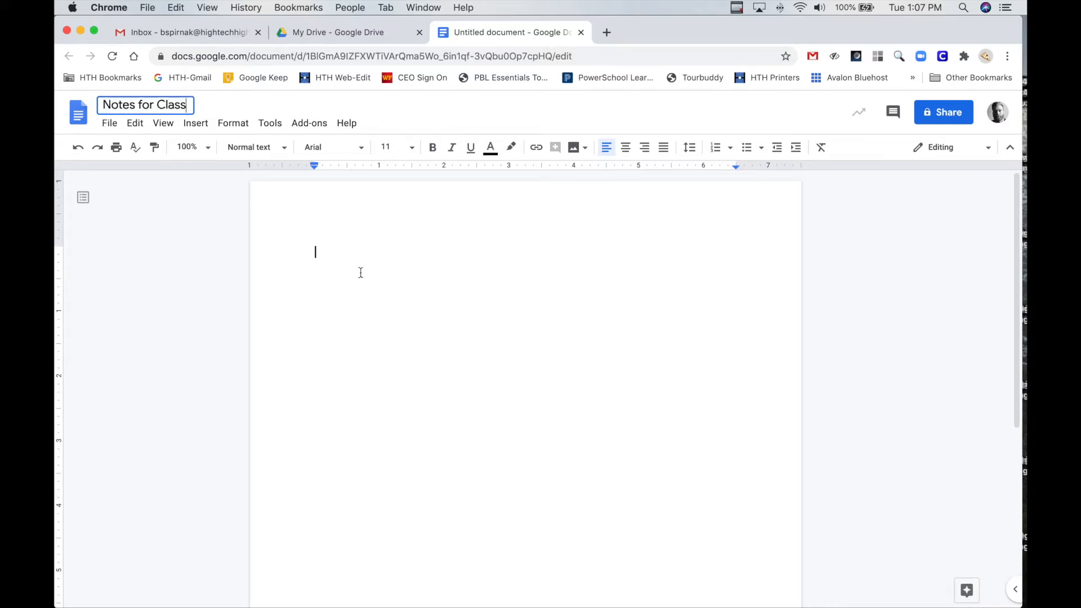
Enter the author's full name on the first line of the document body
{"action": "left_click", "coordinate": [338, 246]}
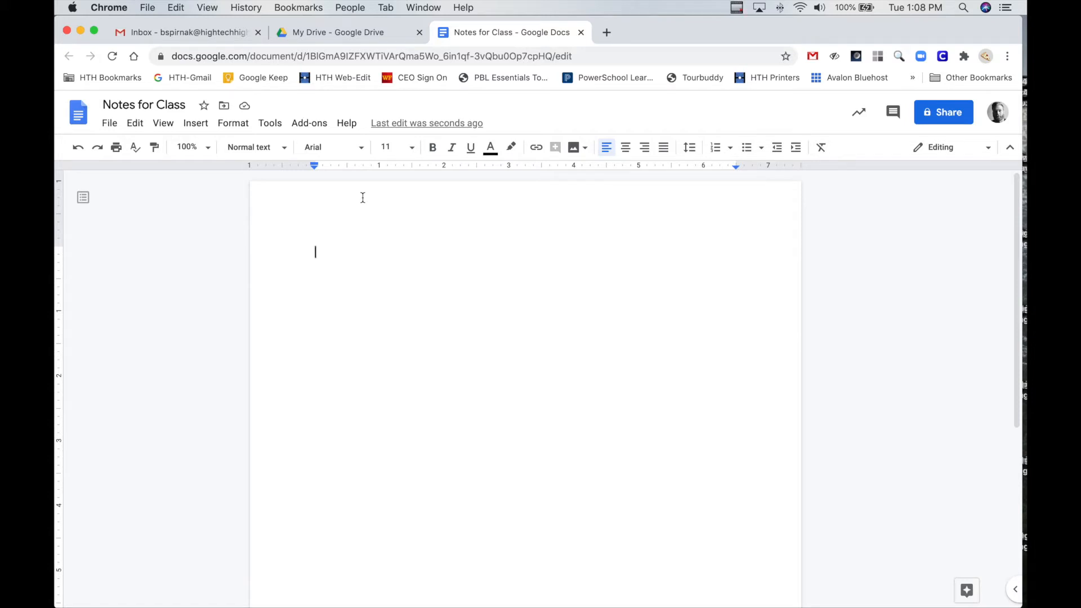
{"action": "type", "text": "Brent Spirnak"}
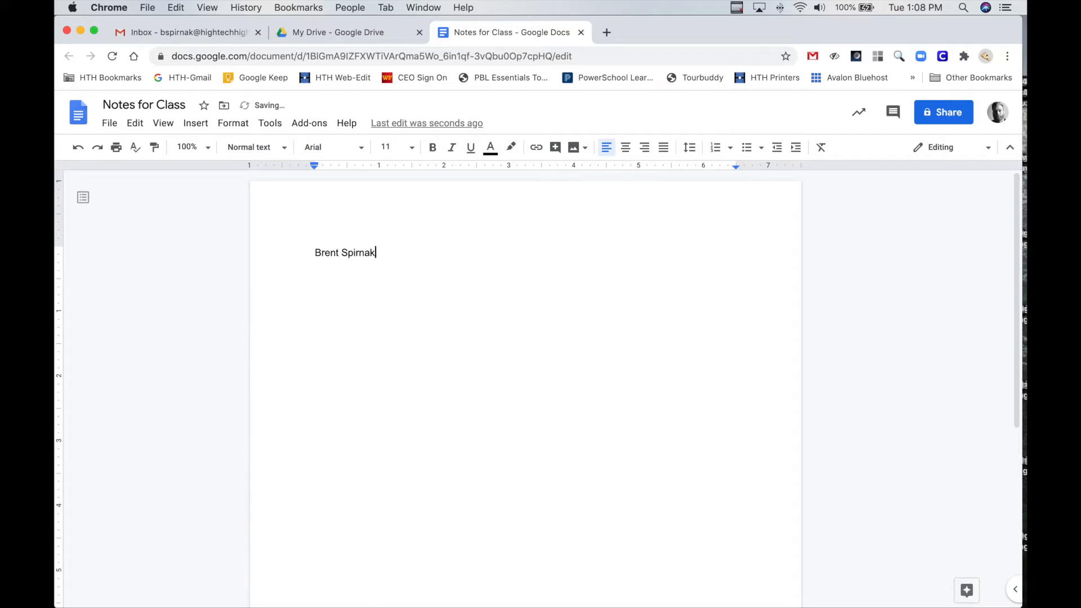
Set the name's font size to 18 and its font to Courier New
{"action": "triple_click", "coordinate": [383, 254]}
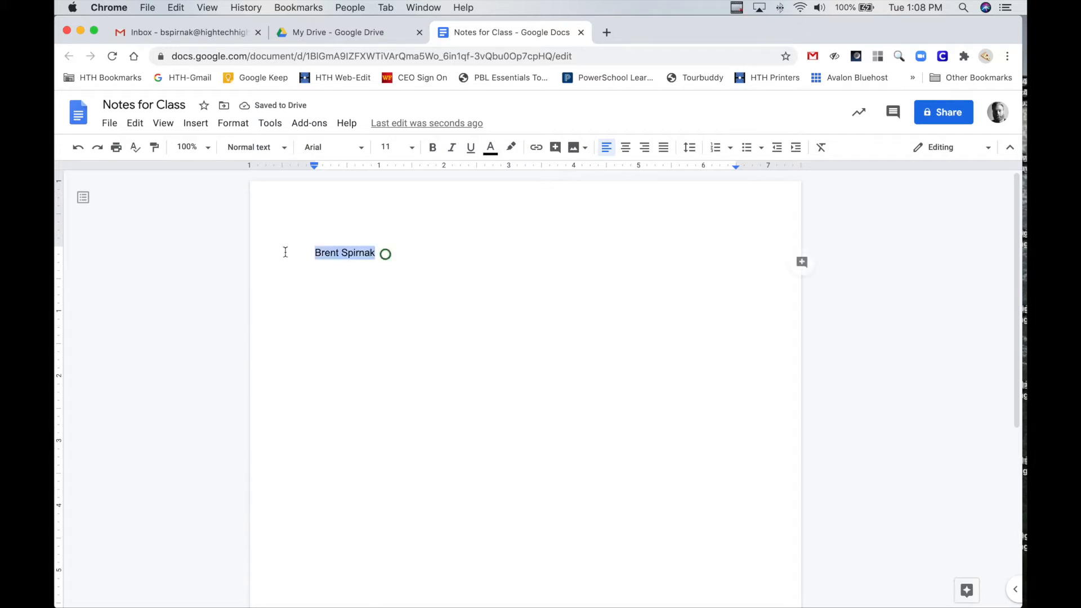
{"action": "left_click", "coordinate": [413, 147]}
{"action": "left_click", "coordinate": [398, 302]}
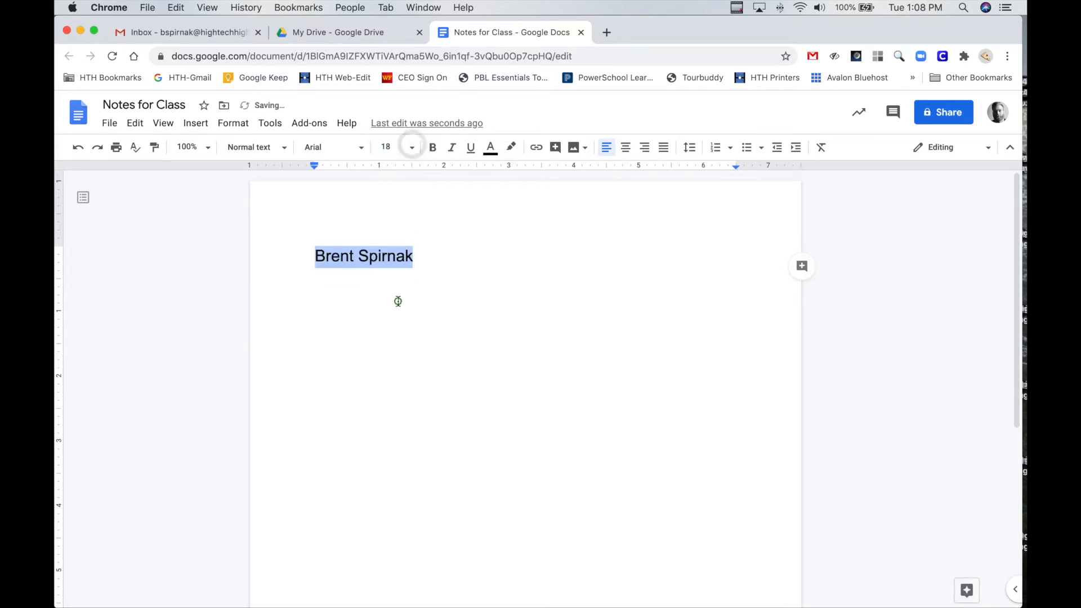
{"action": "left_click", "coordinate": [360, 147]}
{"action": "scroll", "coordinate": [351, 351], "scroll_direction": "down", "scroll_amount": 2}
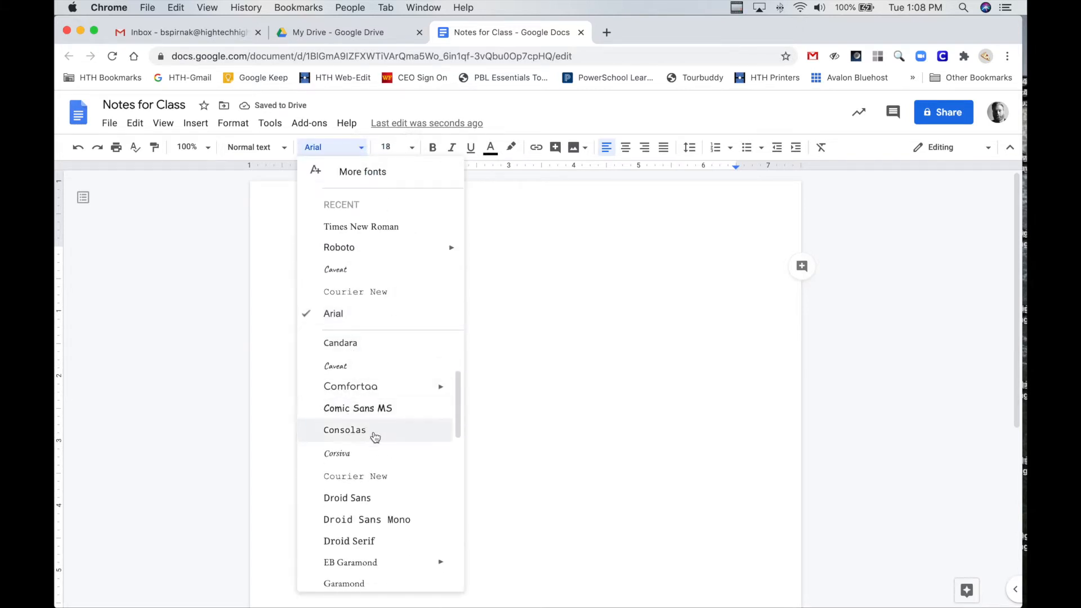
{"action": "left_click", "coordinate": [359, 476]}
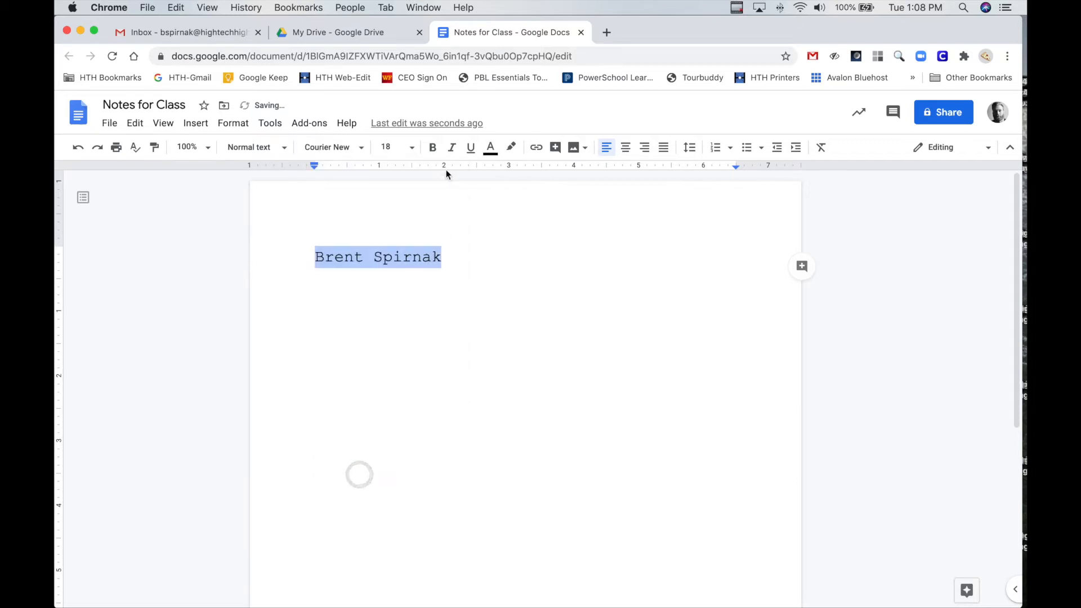
Make the name bold, italic and underlined
{"action": "left_click", "coordinate": [433, 147]}
{"action": "left_click", "coordinate": [451, 148]}
{"action": "left_click", "coordinate": [471, 148]}
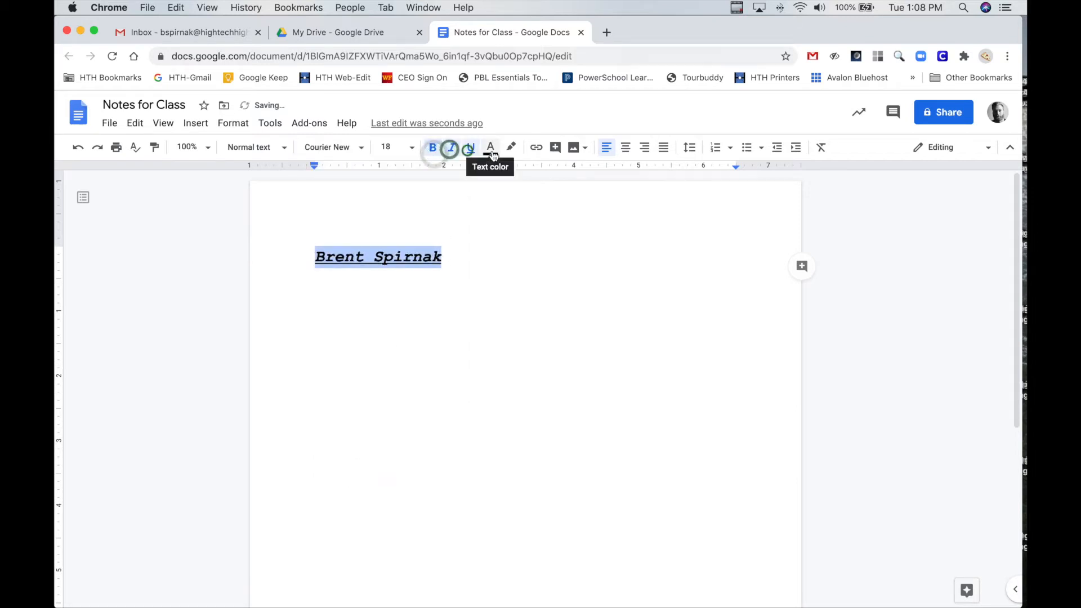
Change the name's text color to cyan and highlight it in dark cyan
{"action": "left_click", "coordinate": [490, 148]}
{"action": "left_click", "coordinate": [570, 190]}
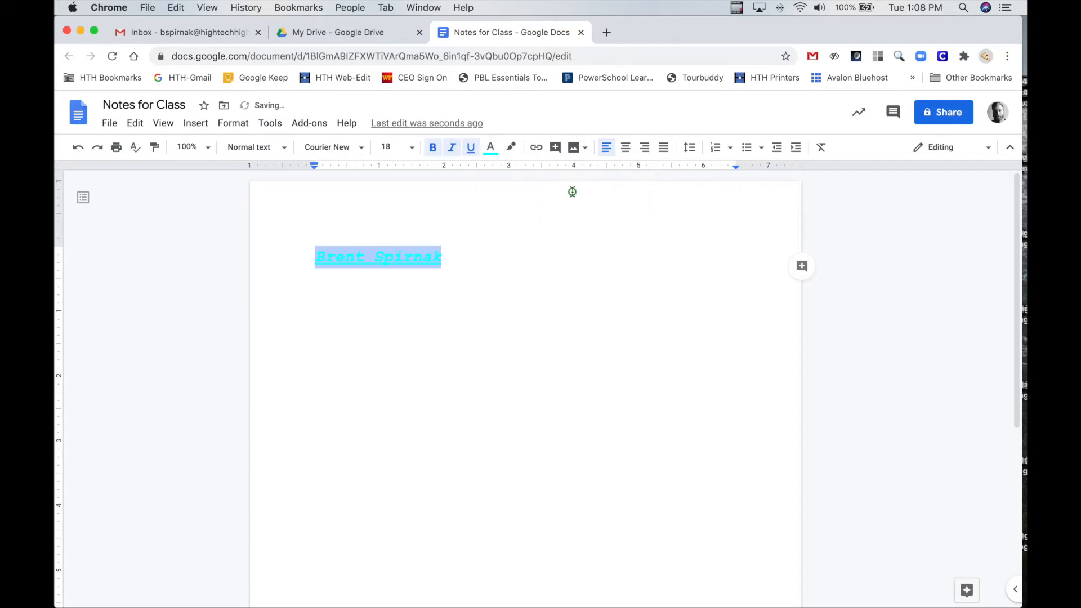
{"action": "left_click", "coordinate": [516, 151]}
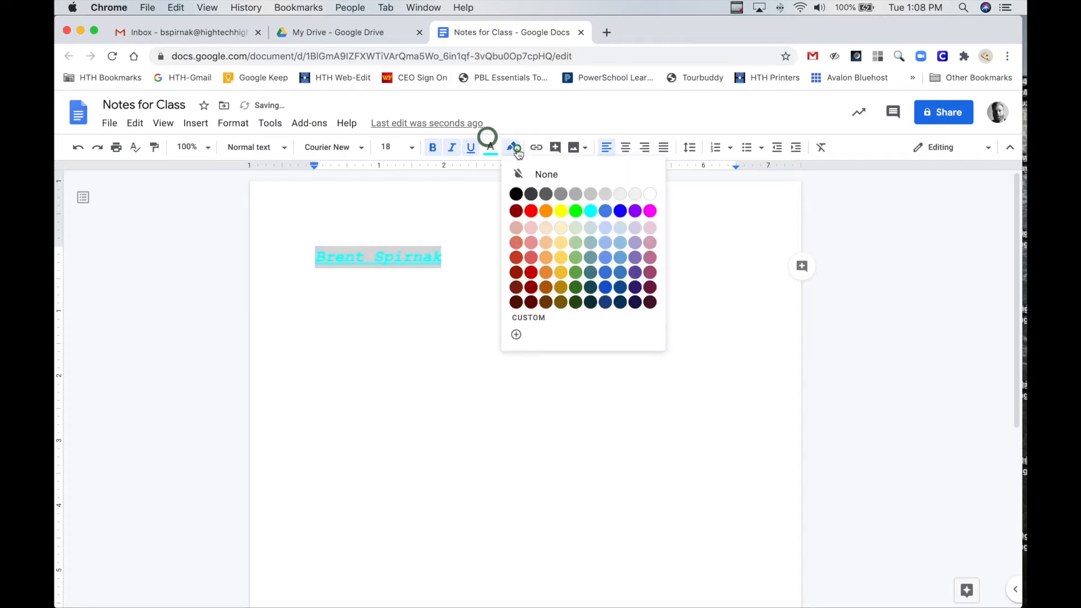
{"action": "left_click", "coordinate": [590, 288]}
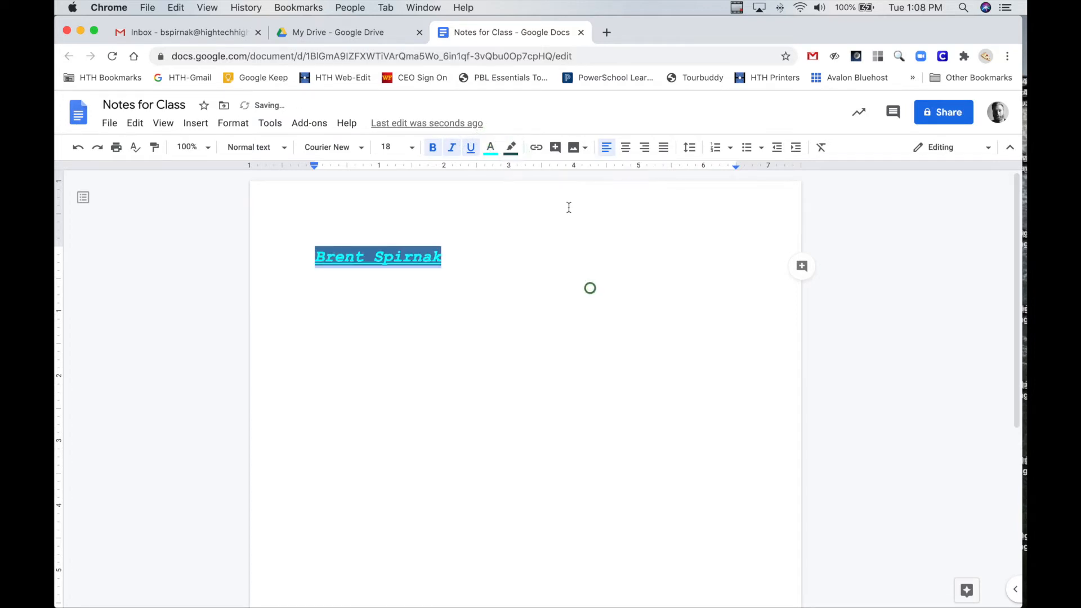
Center the name on the page and enlarge its font size to 60
{"action": "left_click", "coordinate": [626, 149]}
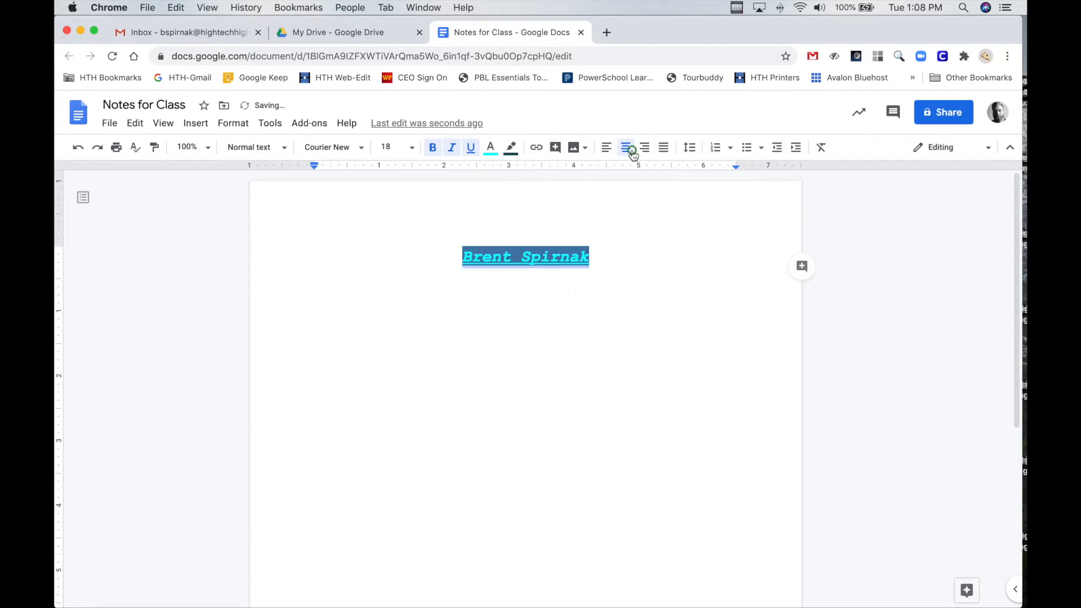
{"action": "left_click", "coordinate": [411, 148]}
{"action": "left_click", "coordinate": [393, 409]}
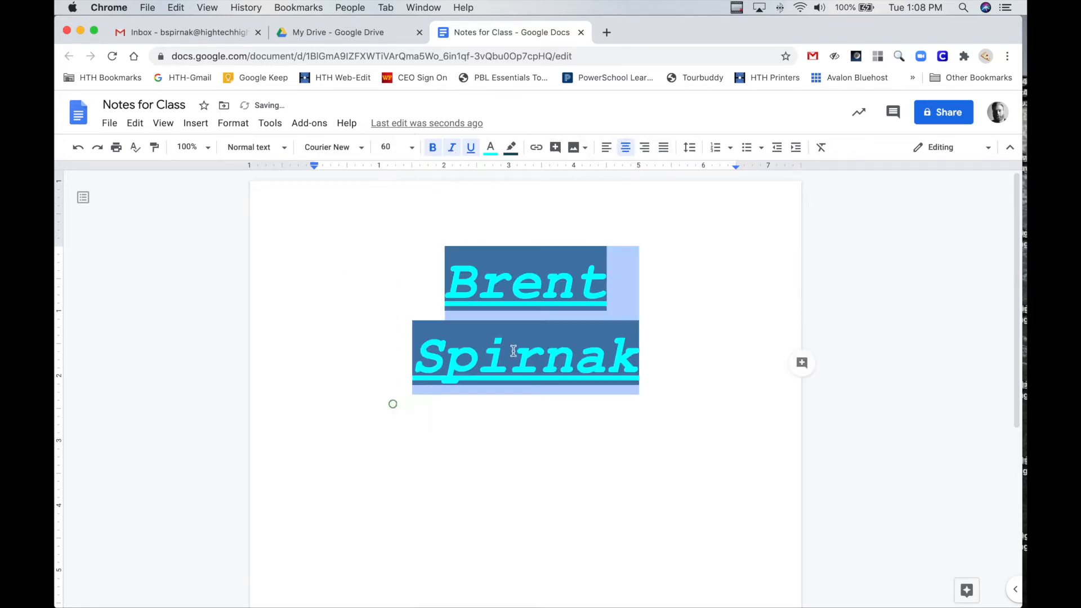
{"action": "left_click", "coordinate": [604, 306]}
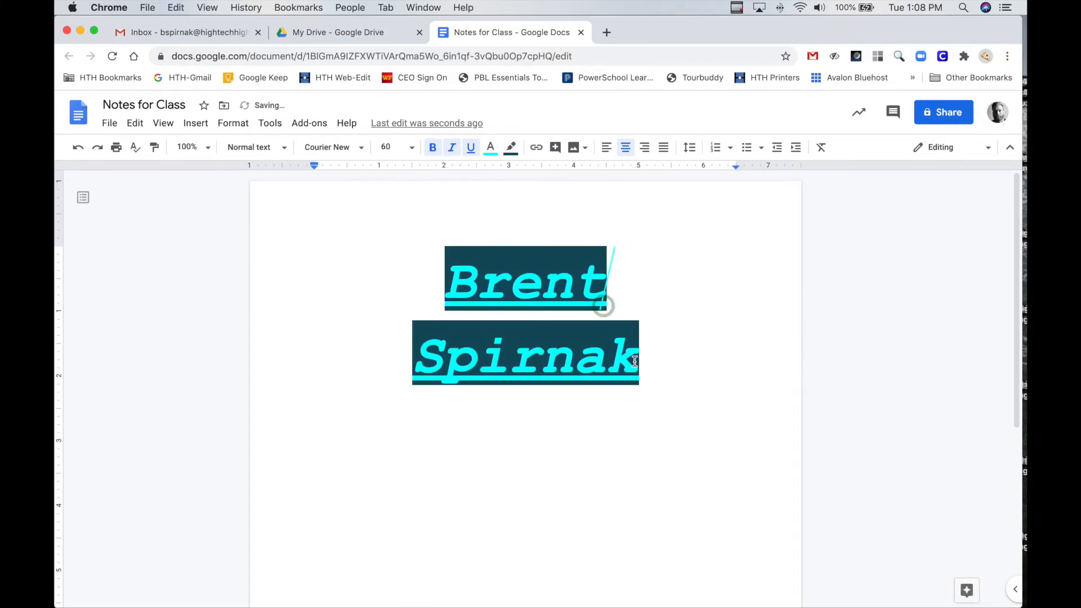
Clear all formatting from the entire name
{"action": "key", "text": "super+a"}
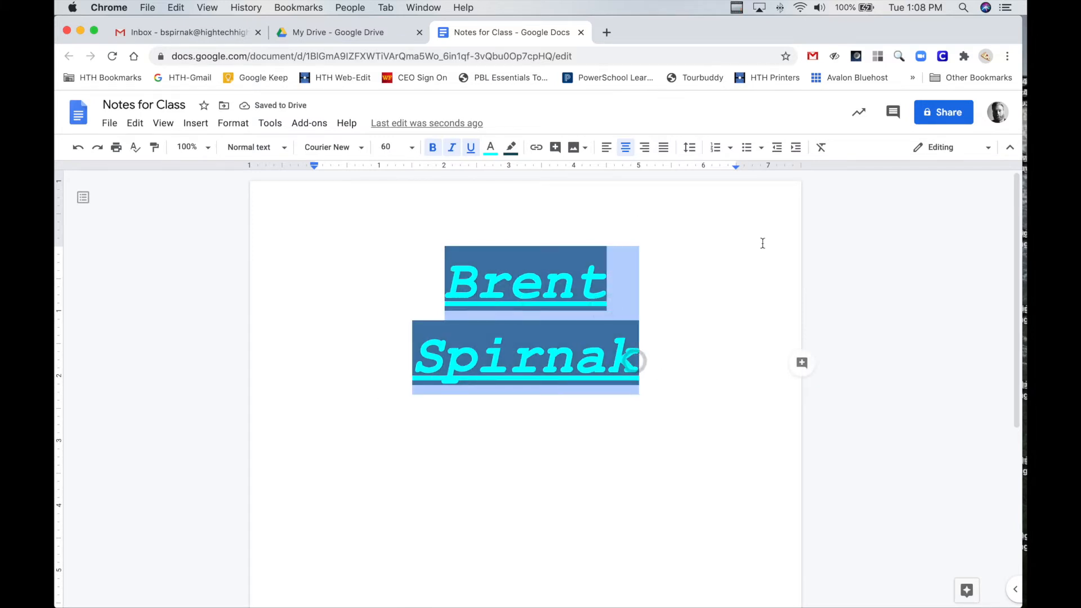
{"action": "left_click", "coordinate": [505, 265]}
{"action": "left_click_drag", "start_coordinate": [438, 261], "coordinate": [661, 378]}
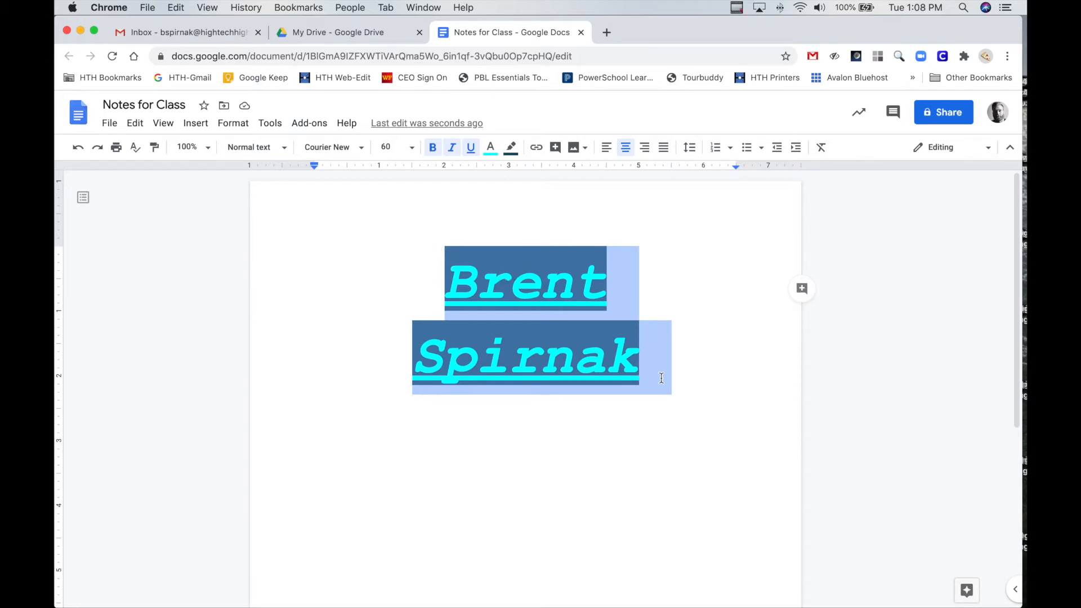
{"action": "left_click", "coordinate": [821, 148]}
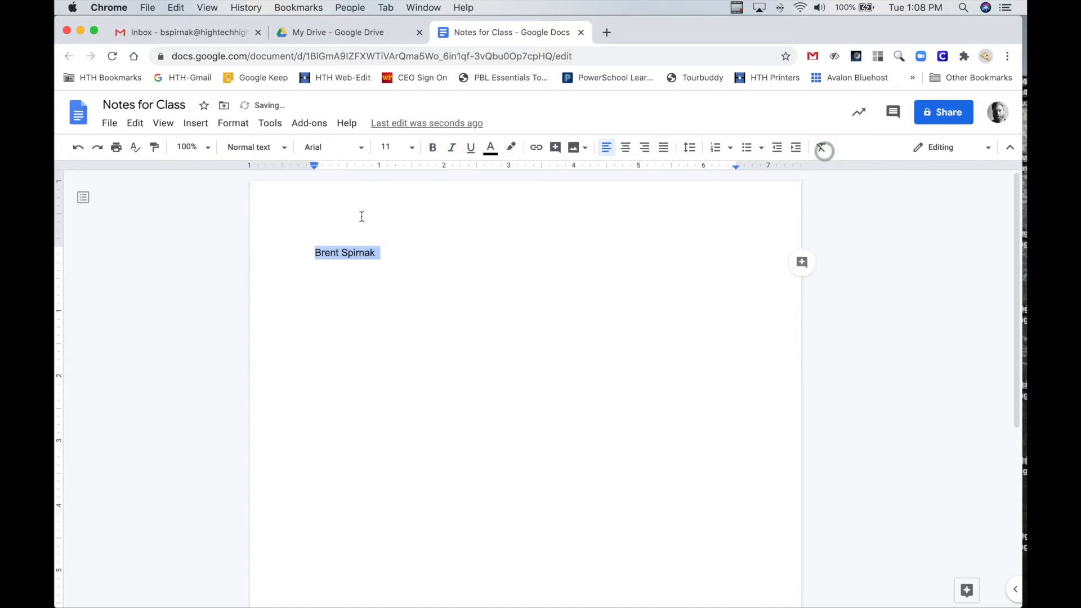
Append a run of random letters directly after the name and remove them again
{"action": "left_click", "coordinate": [385, 252]}
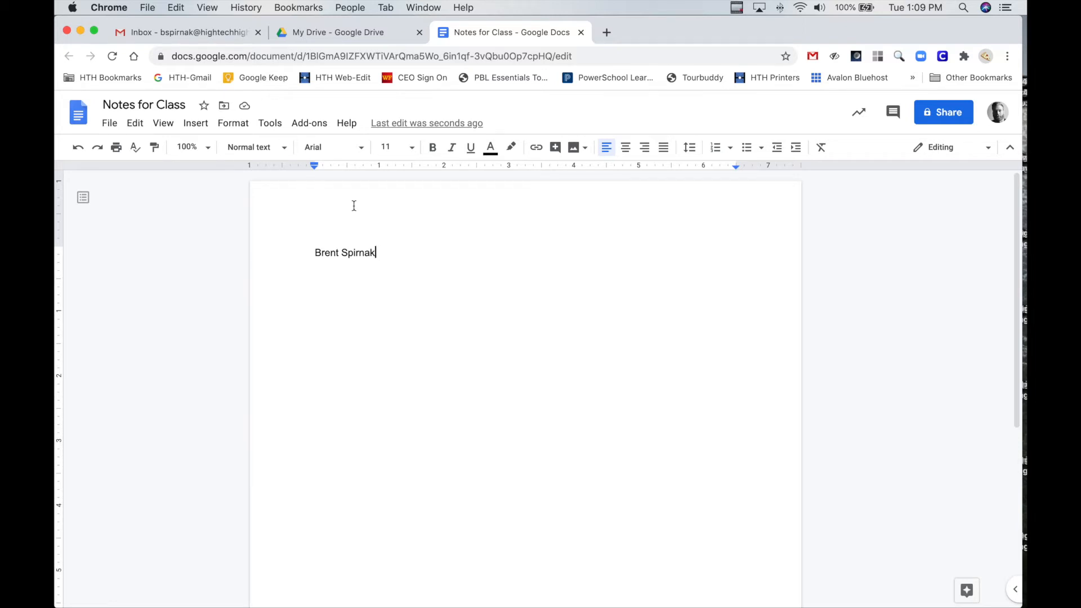
{"action": "type", "text": "hhbhjvhghjghjghjg"}
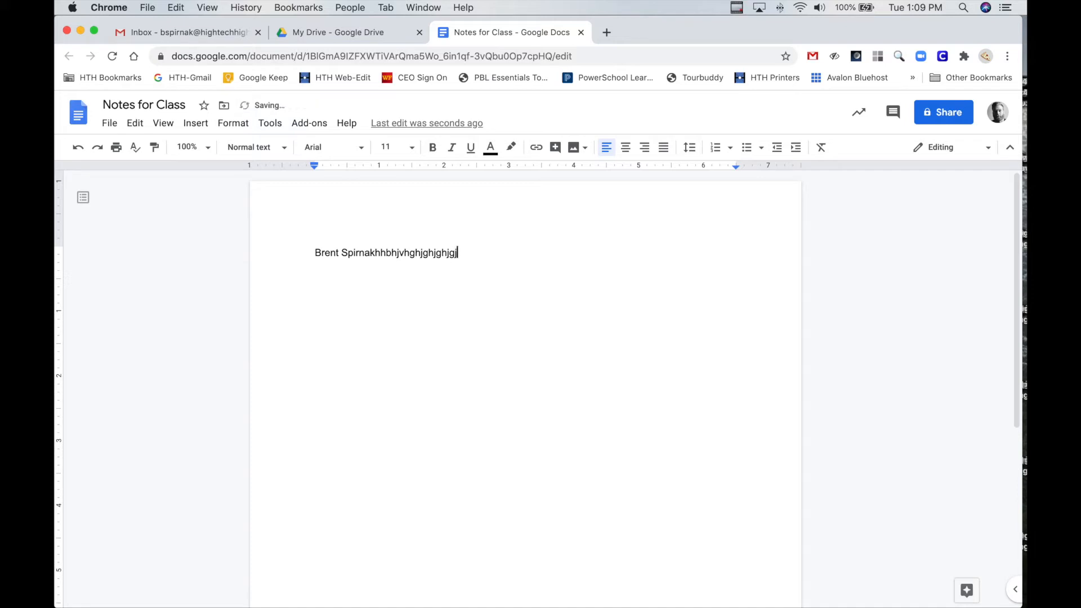
{"action": "type", "text": "jgjgjkgjkggk"}
{"action": "left_click_drag", "start_coordinate": [515, 253], "coordinate": [378, 254]}
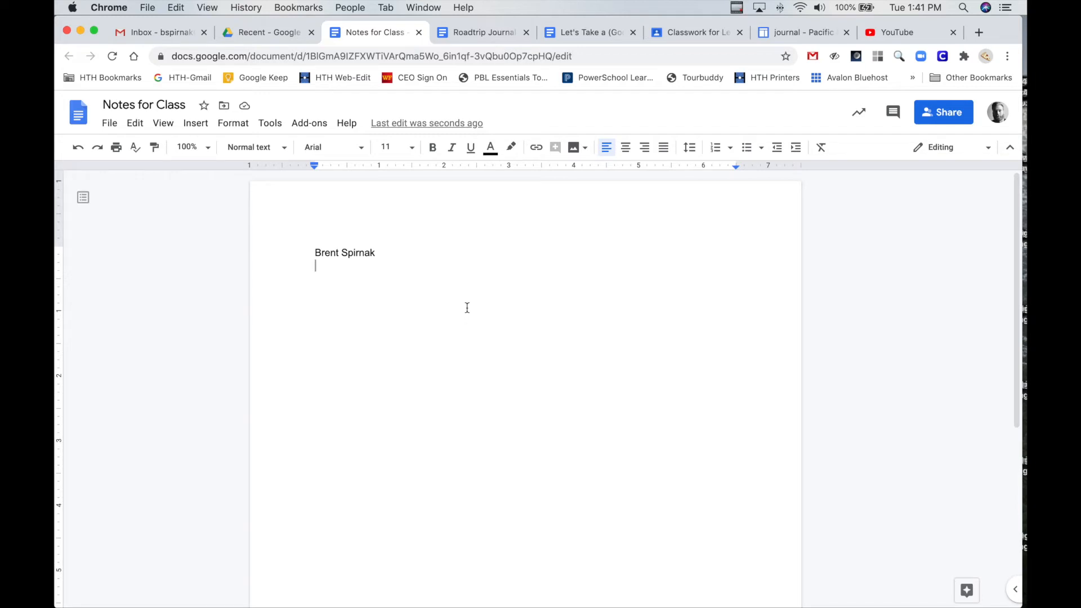
Write the line "For a really long my sart maic sum mistakesss" below the name and start a new line
{"action": "type", "text": "For a really "}
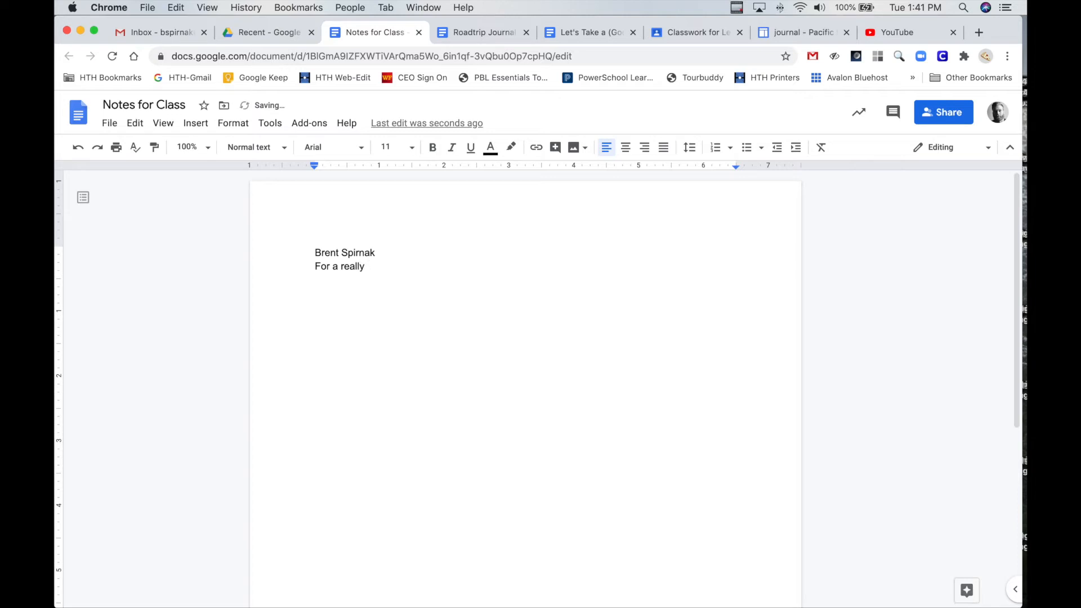
{"action": "type", "text": "long my sart maic sum m"}
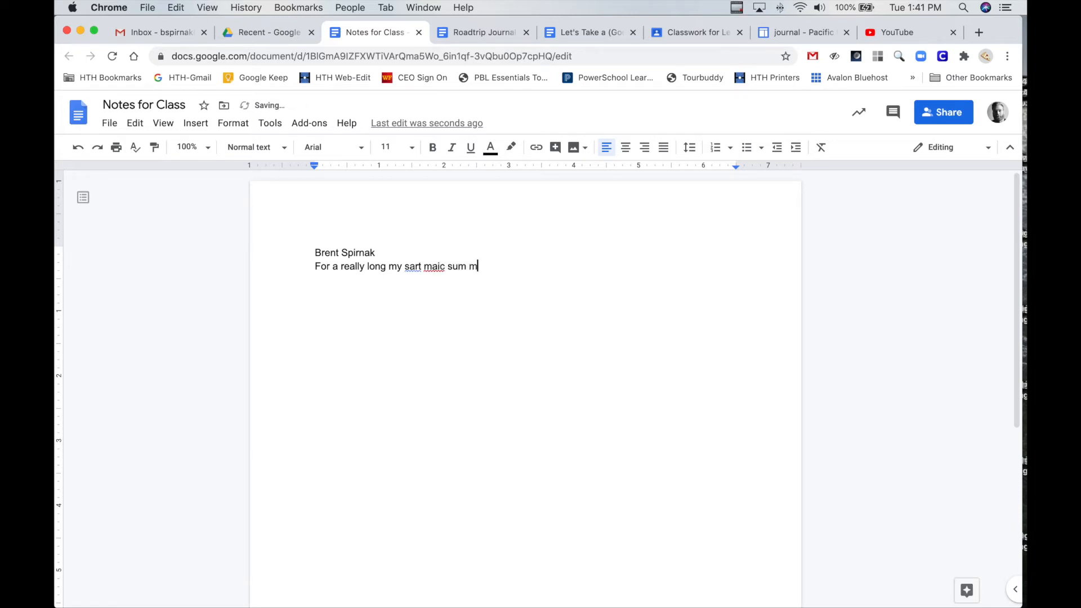
{"action": "type", "text": "istakesss"}
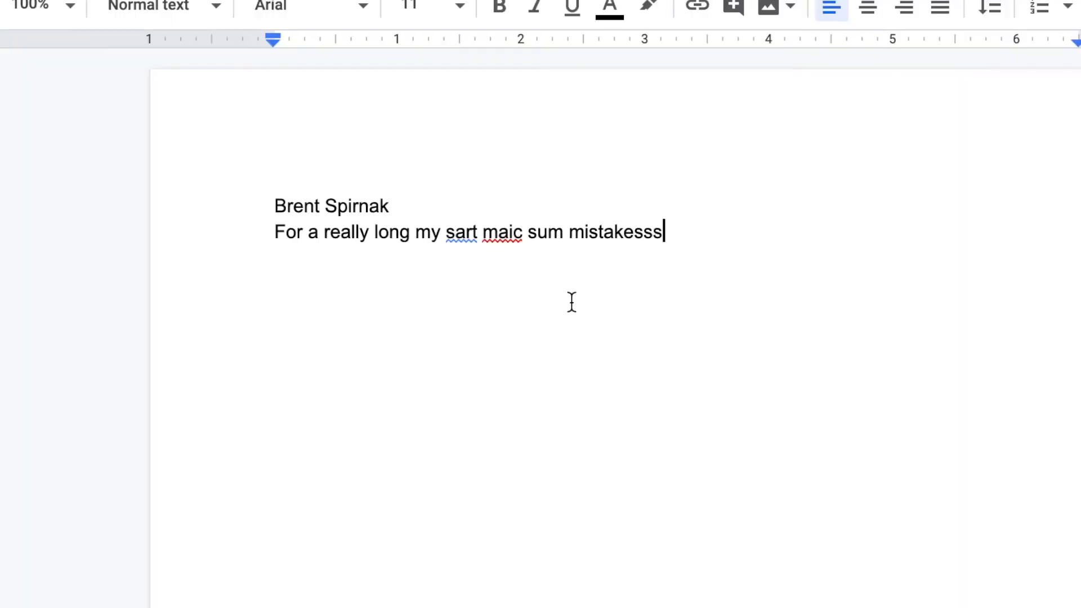
{"action": "key", "text": "Return"}
{"action": "left_click", "coordinate": [481, 291]}
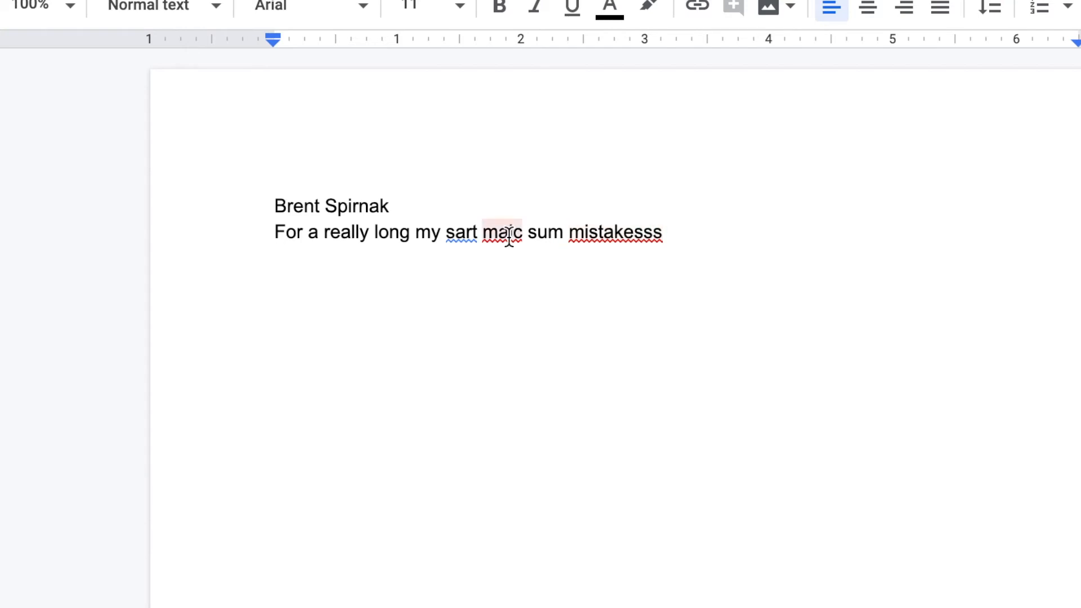
Replace "mistakesss" with the suggested "mistakes" and correct "maic" to "make" in the second line
{"action": "left_click", "coordinate": [621, 233]}
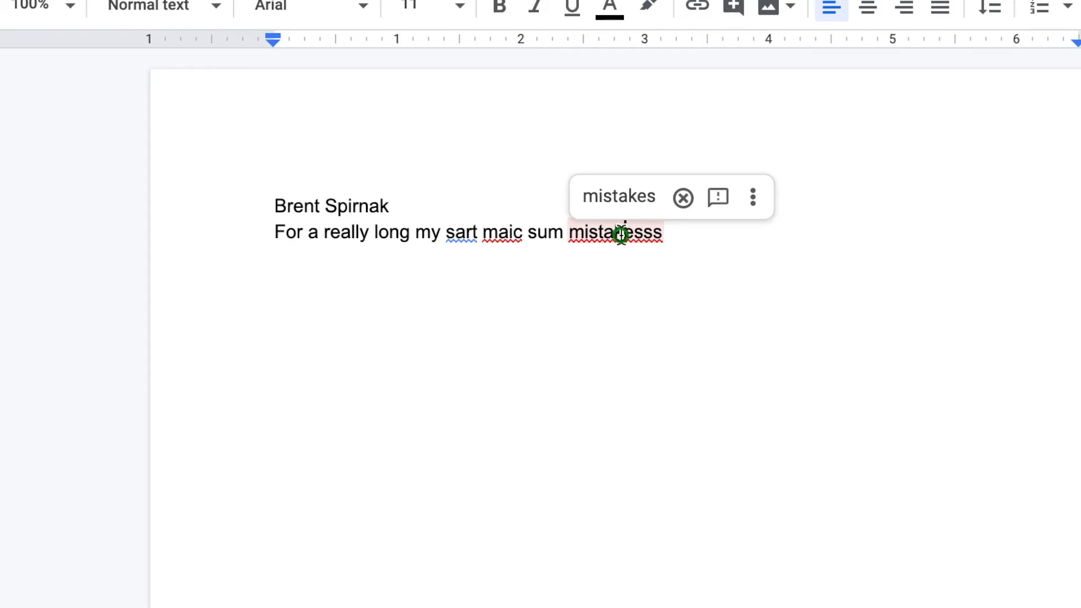
{"action": "left_click", "coordinate": [620, 198]}
{"action": "left_click", "coordinate": [513, 231]}
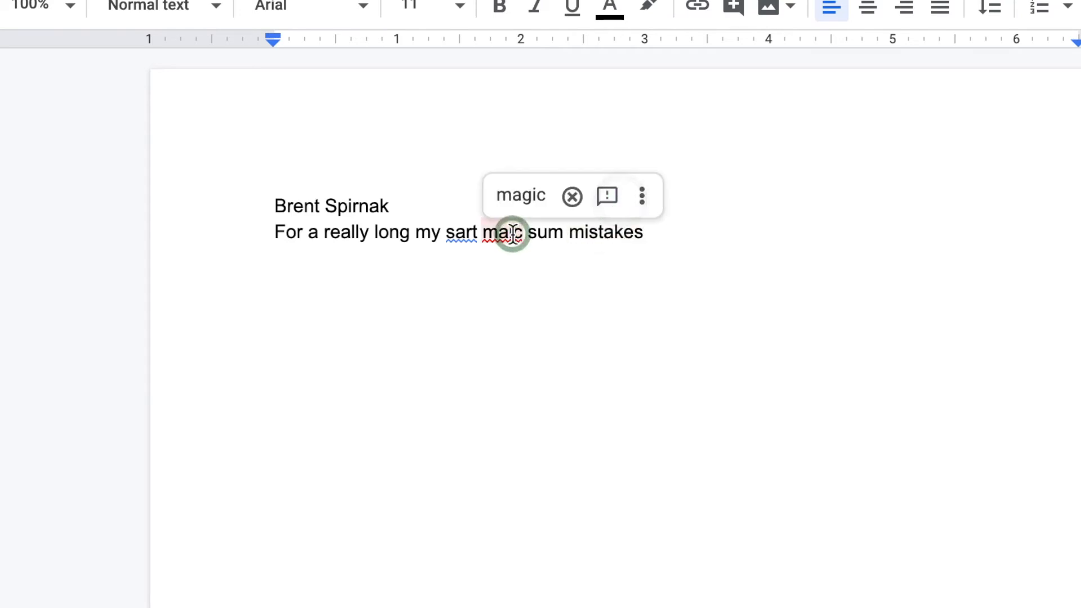
{"action": "key", "text": "BackSpace"}
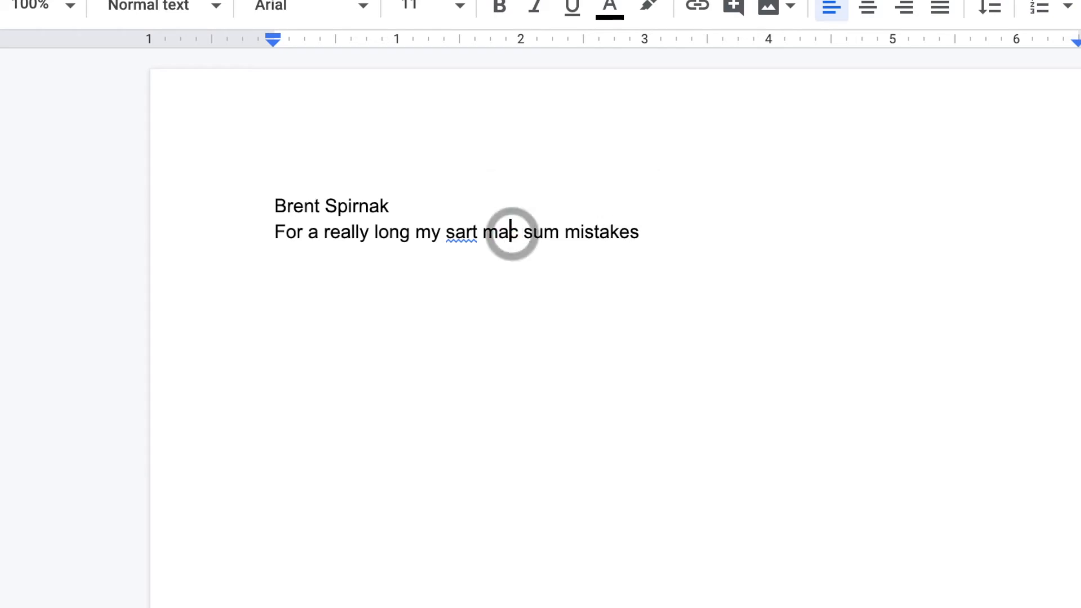
{"action": "key", "text": "Right"}
{"action": "key", "text": "BackSpace"}
{"action": "type", "text": "ke"}
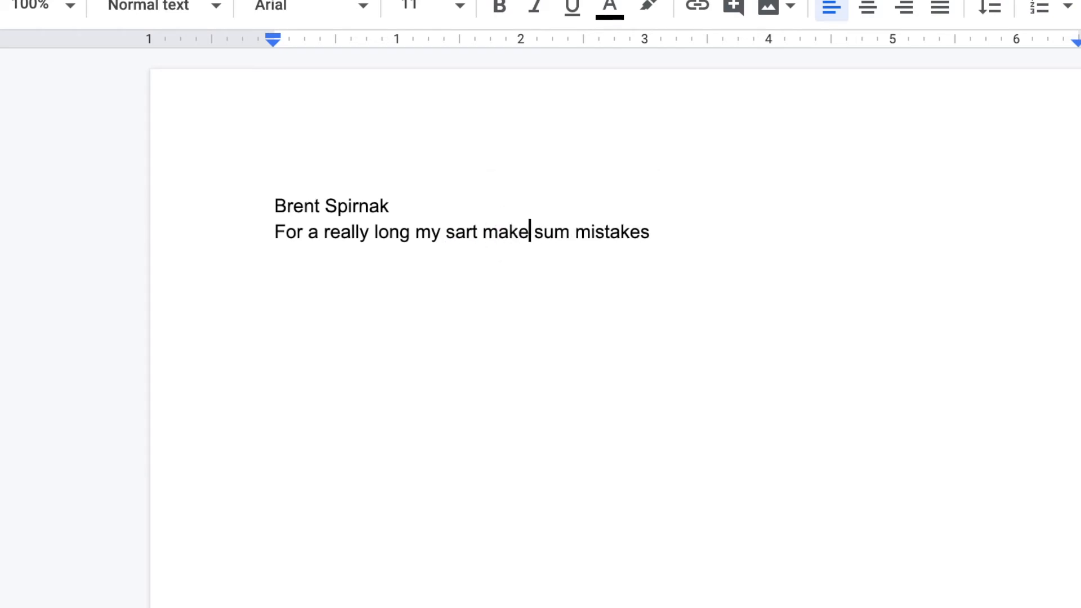
{"action": "left_click", "coordinate": [466, 236]}
{"action": "left_click", "coordinate": [459, 237]}
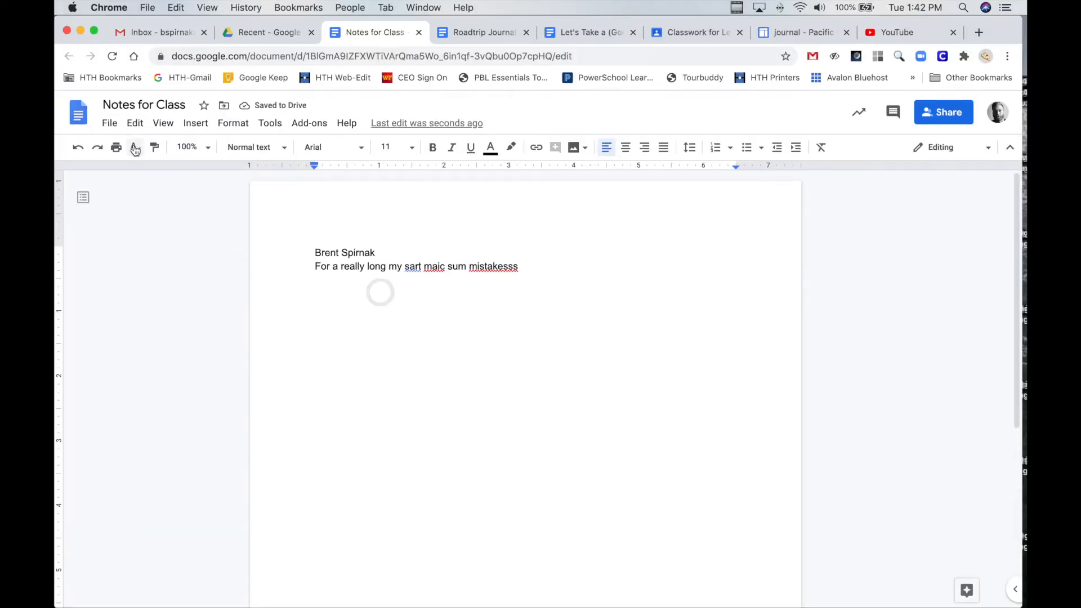
Run the spelling and grammar check and change "sart" to the suggested "smart"
{"action": "left_click", "coordinate": [135, 148]}
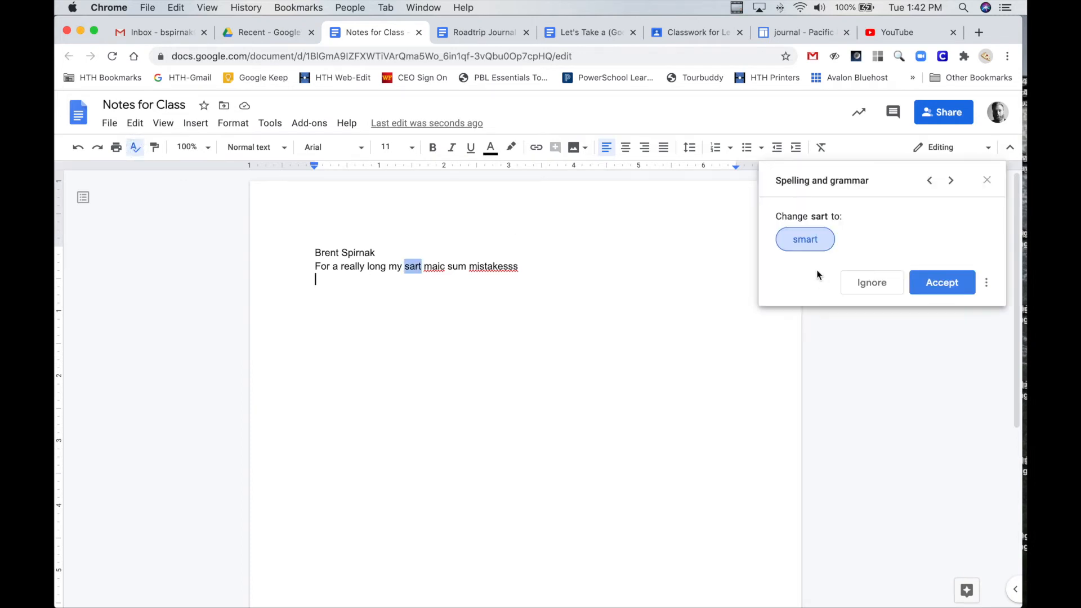
{"action": "left_click", "coordinate": [806, 241]}
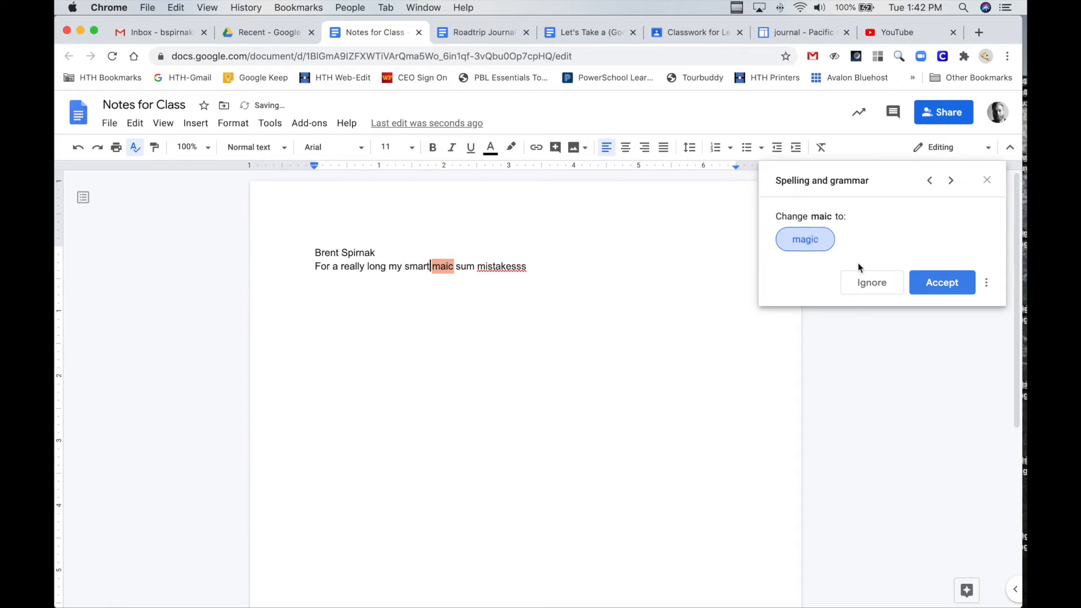
Ignore the spelling suggestion for "maic" and replace "mistakesss" with the suggested "mistakes"
{"action": "left_click", "coordinate": [877, 288]}
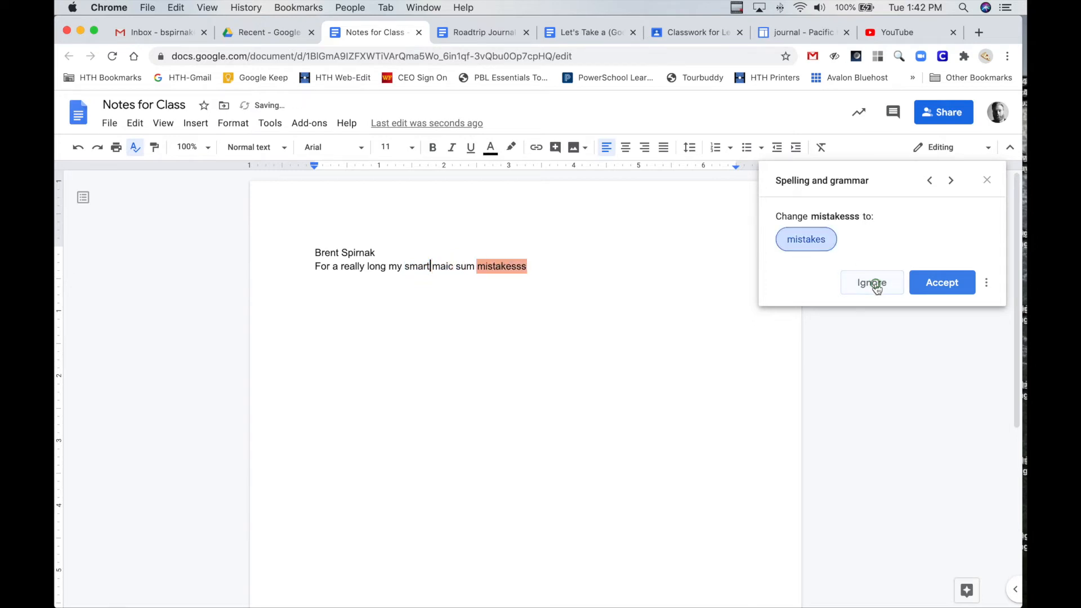
{"action": "left_click", "coordinate": [965, 285]}
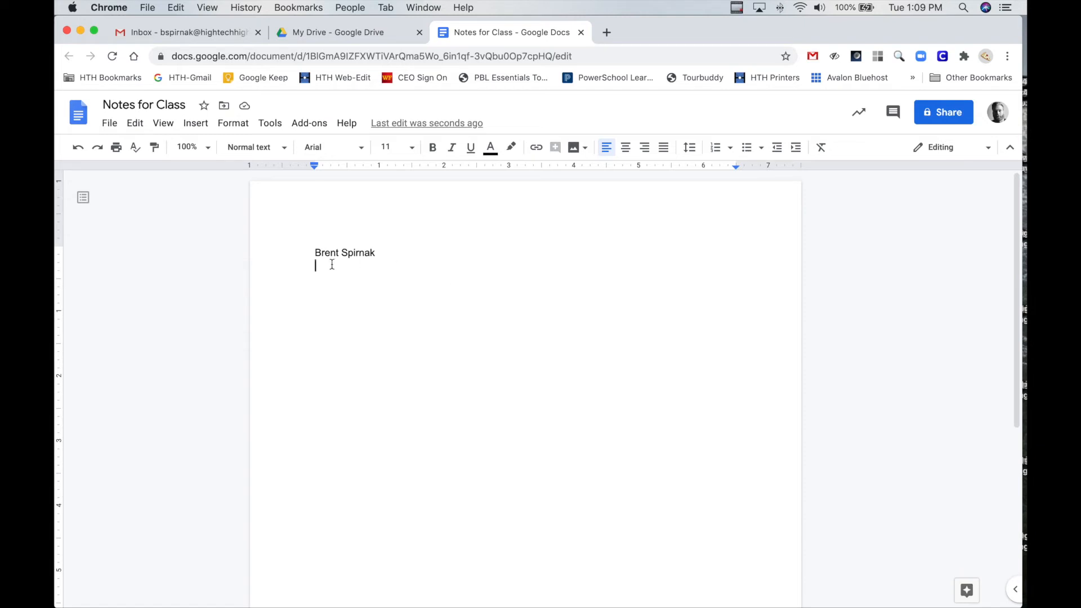
Search the web for "bike" images to insert below the name
{"action": "left_click", "coordinate": [198, 126]}
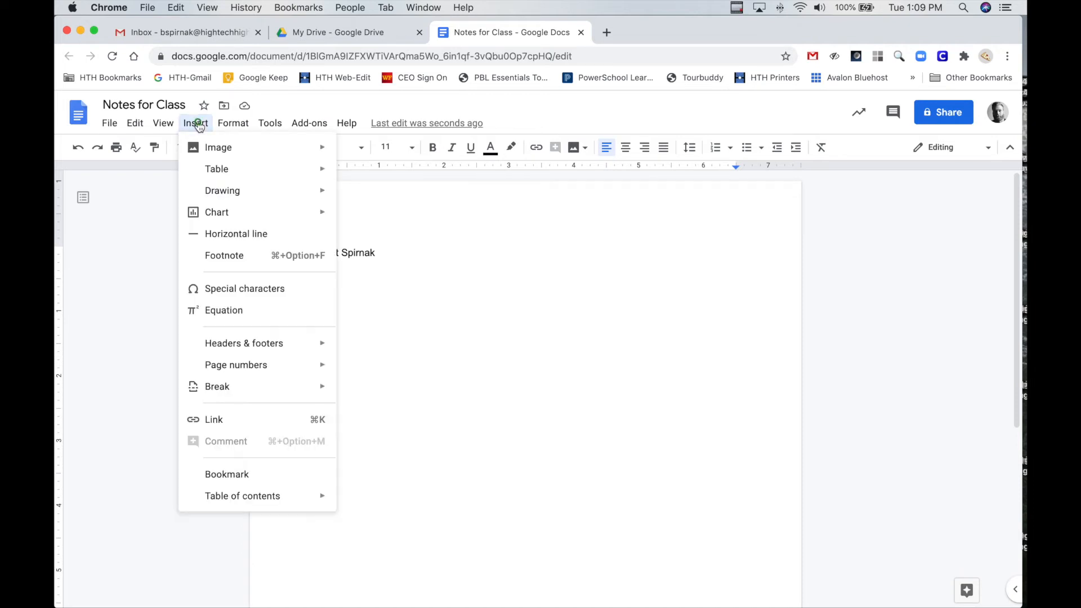
{"action": "mouse_move", "coordinate": [225, 150]}
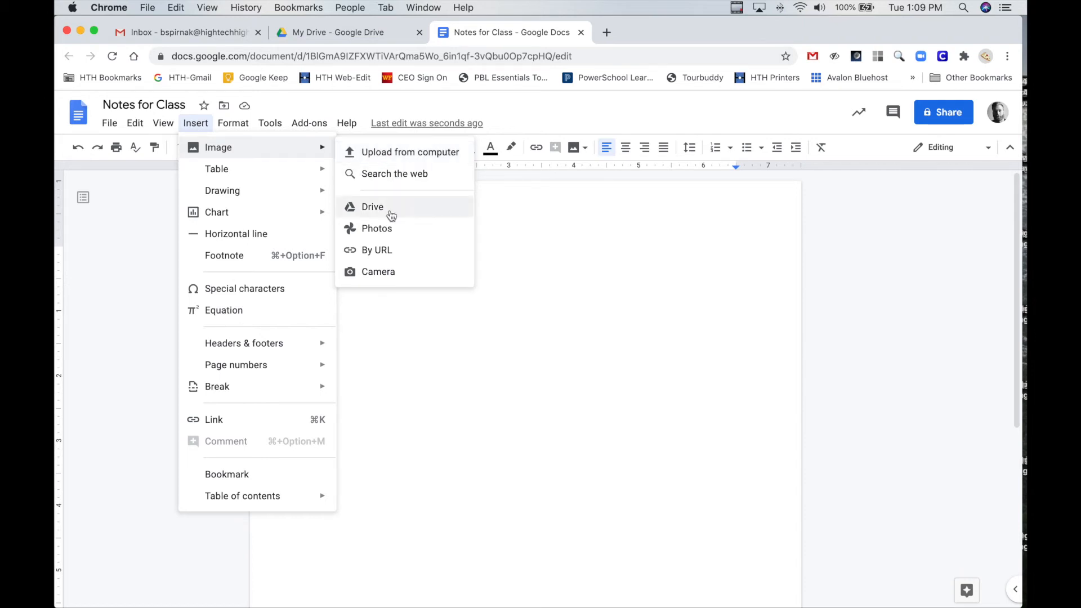
{"action": "left_click", "coordinate": [401, 176]}
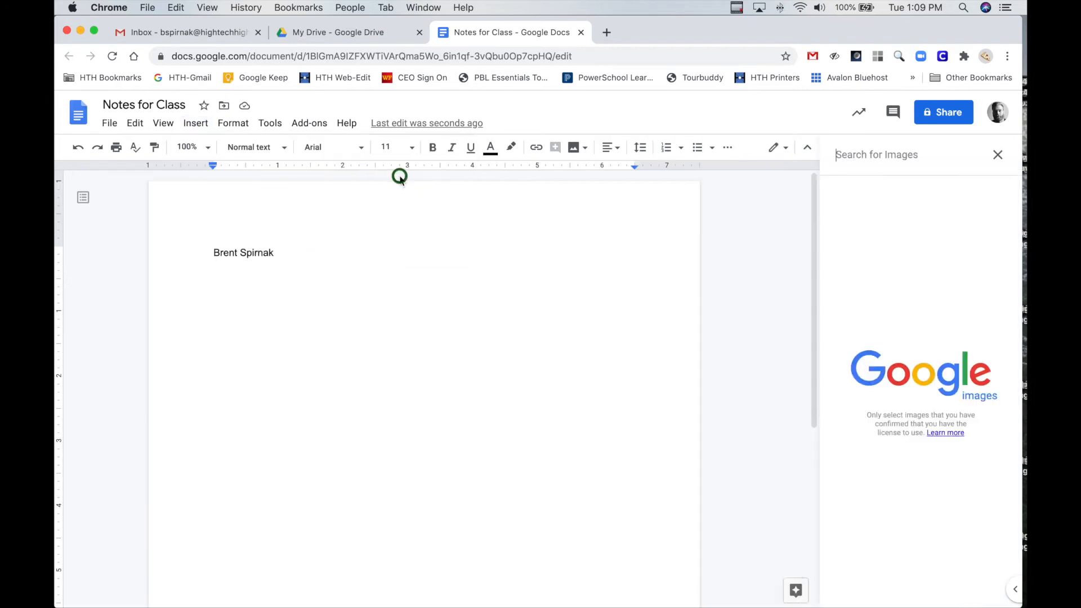
{"action": "left_click", "coordinate": [873, 155]}
{"action": "type", "text": "bik"}
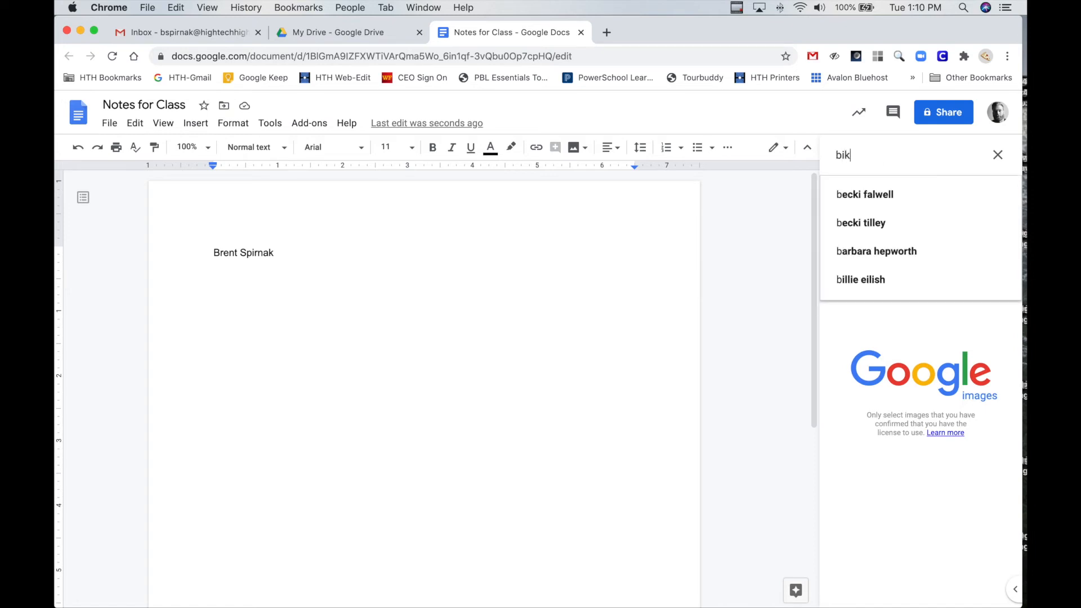
{"action": "type", "text": "e"}
{"action": "key", "text": "Return"}
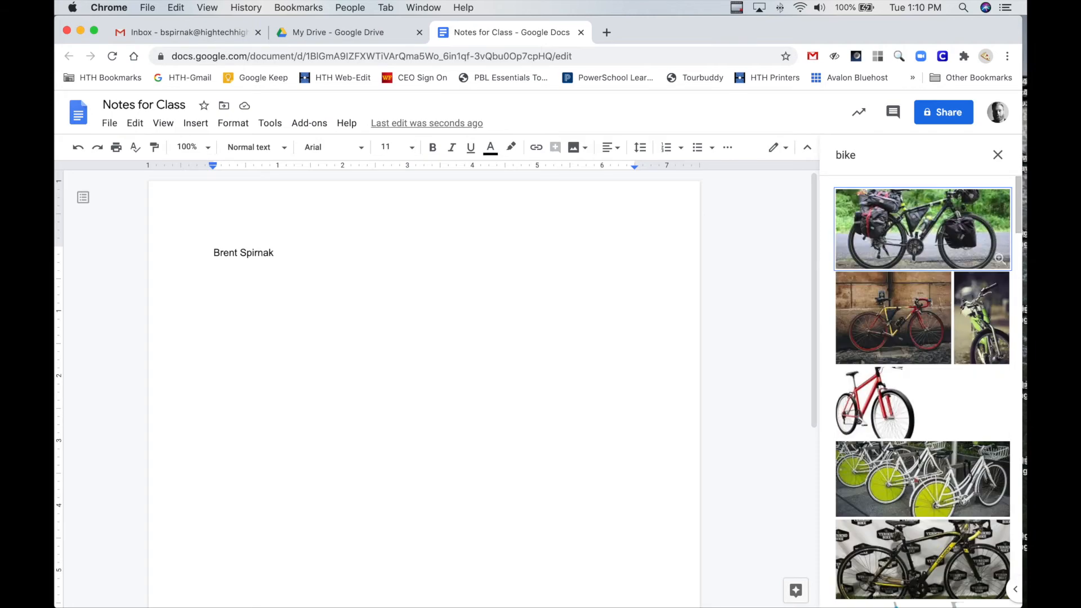
Insert the image of the blue bike with the white background from the search results
{"action": "scroll", "coordinate": [938, 334], "scroll_direction": "down", "scroll_amount": 8}
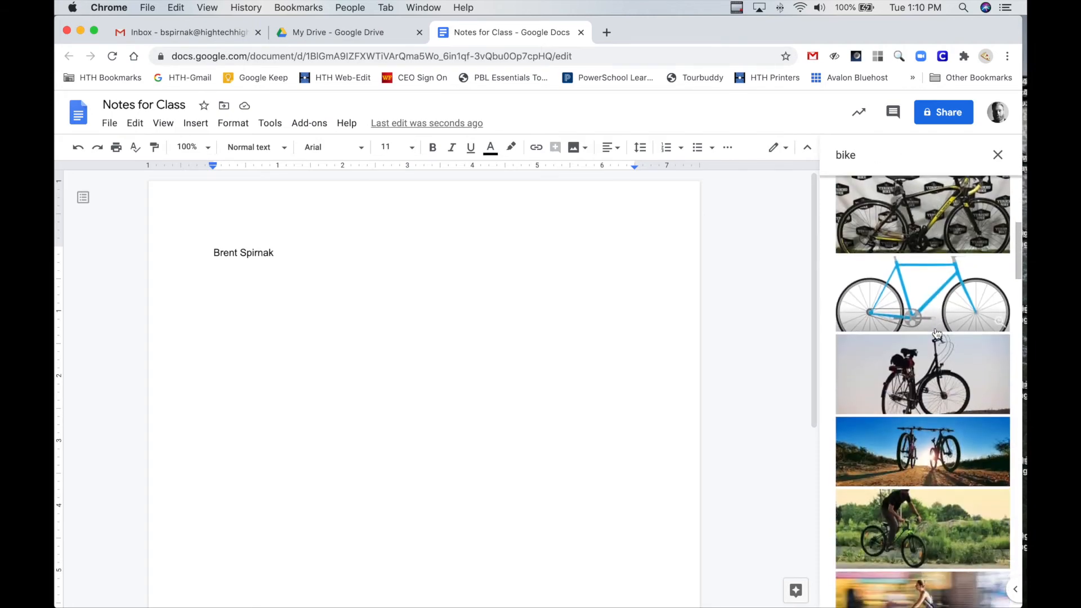
{"action": "scroll", "coordinate": [937, 333], "scroll_direction": "up", "scroll_amount": 5}
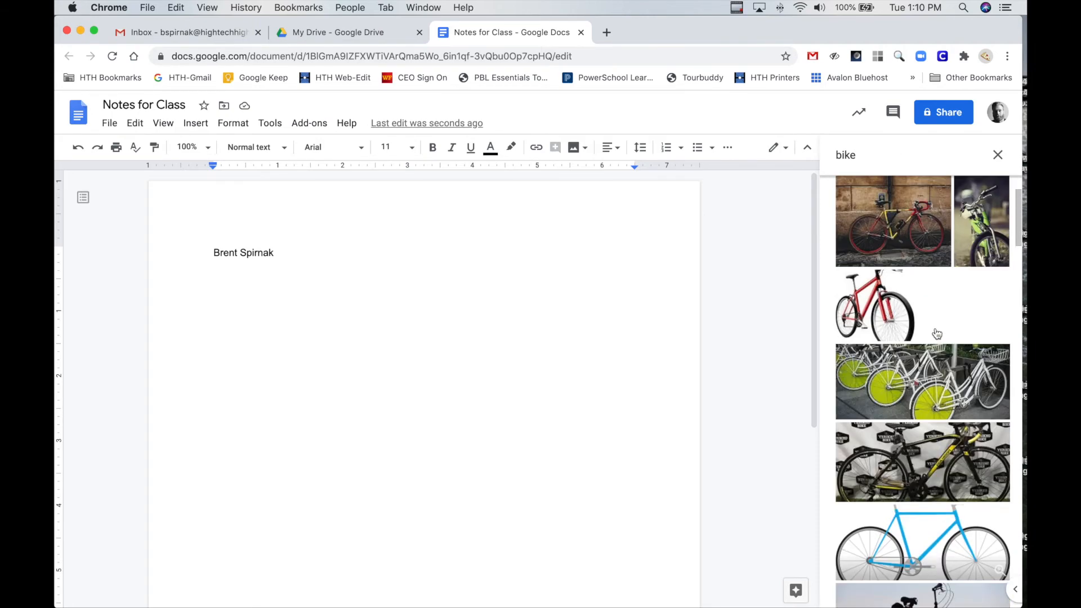
{"action": "left_click", "coordinate": [887, 556]}
{"action": "scroll", "coordinate": [924, 557], "scroll_direction": "down", "scroll_amount": 3}
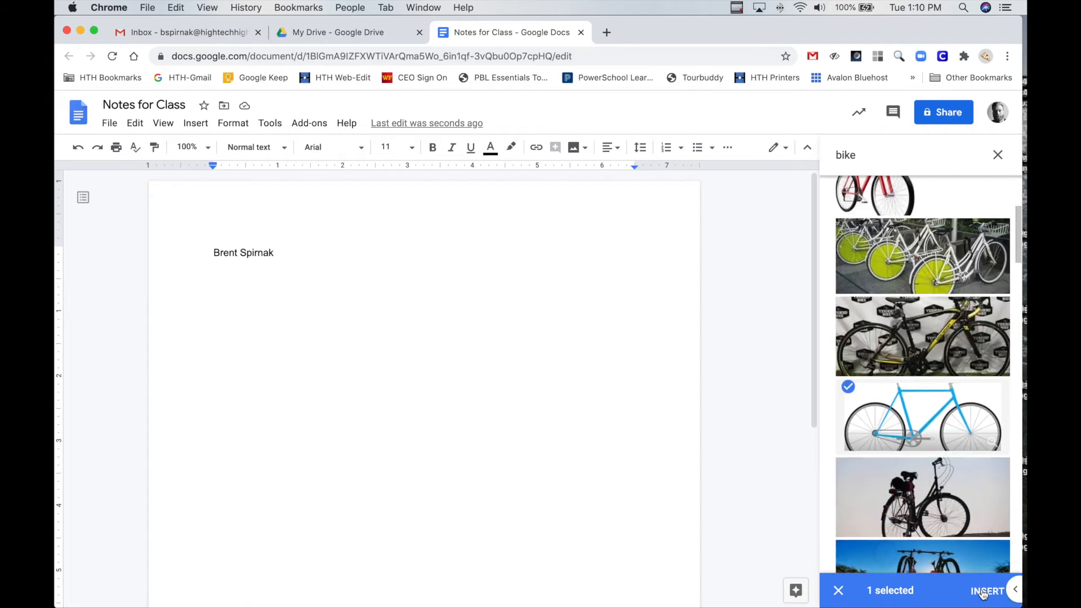
{"action": "left_click", "coordinate": [982, 593]}
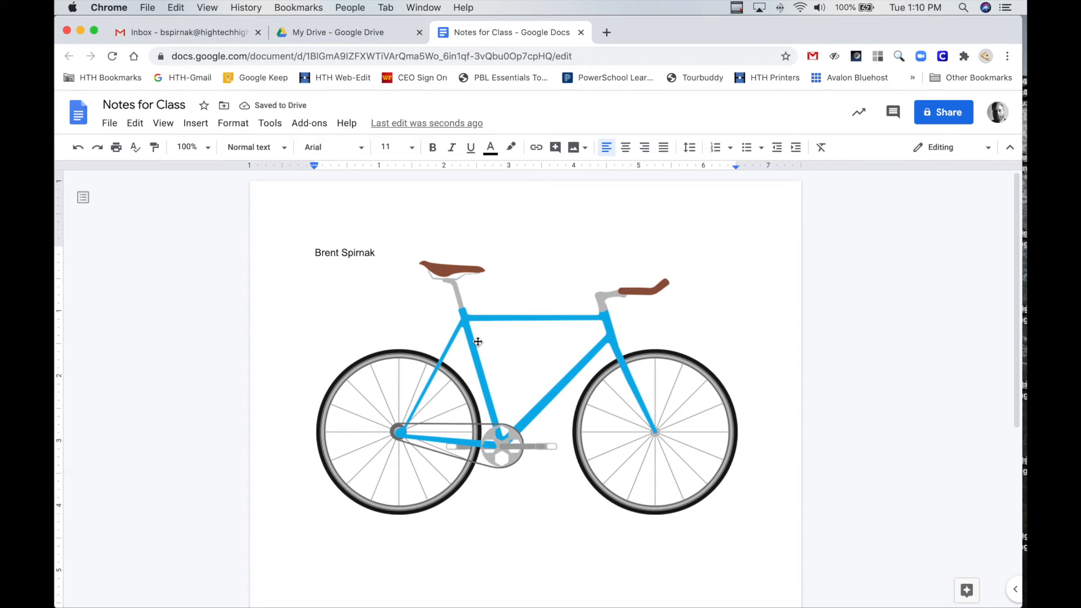
Shrink the bike image proportionally to about 2.6 inches wide
{"action": "left_click", "coordinate": [478, 342]}
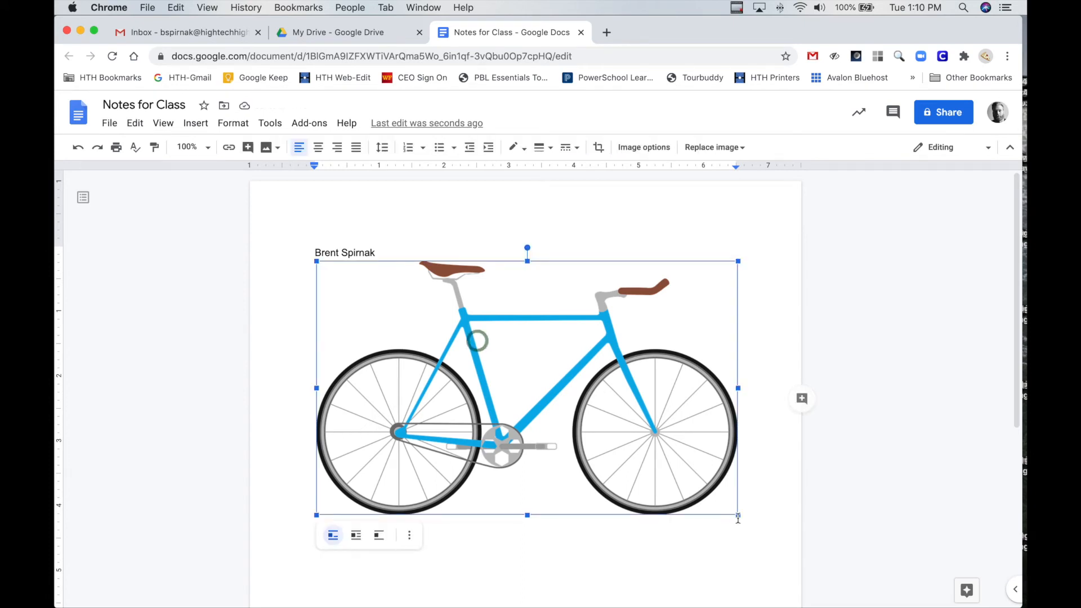
{"action": "left_click_drag", "start_coordinate": [739, 517], "coordinate": [485, 312]}
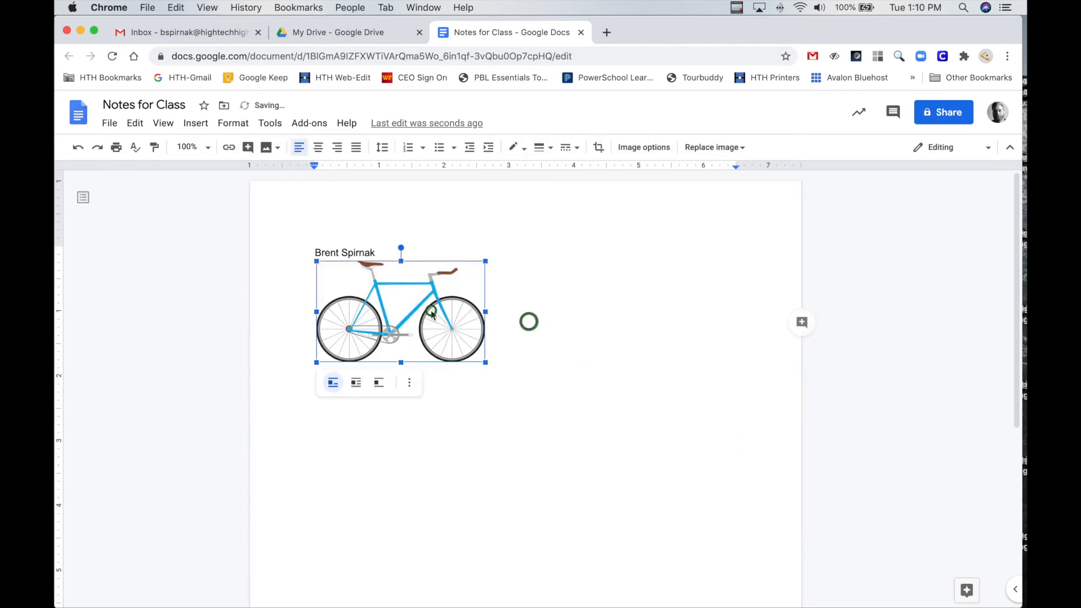
Recolor the bike image with the red Light 2 preset in the image options
{"action": "left_click", "coordinate": [652, 147]}
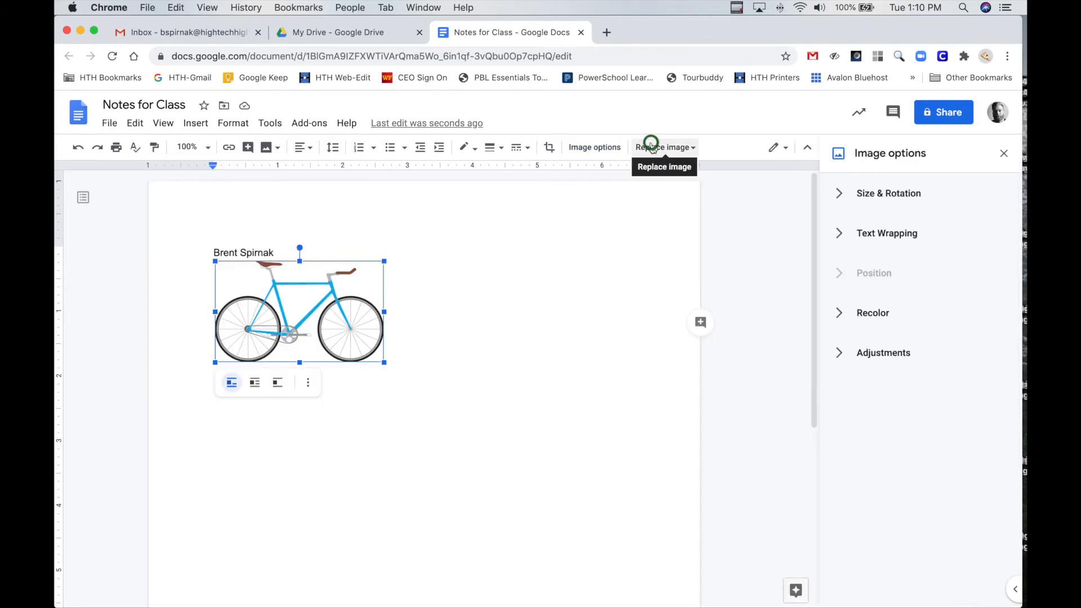
{"action": "left_click", "coordinate": [839, 314]}
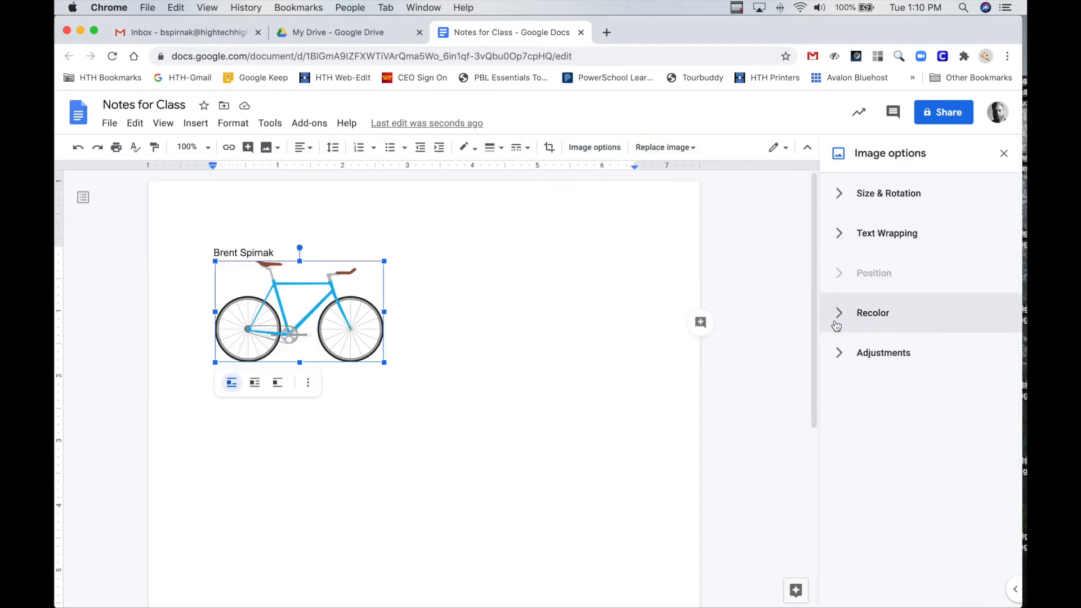
{"action": "left_click", "coordinate": [999, 355]}
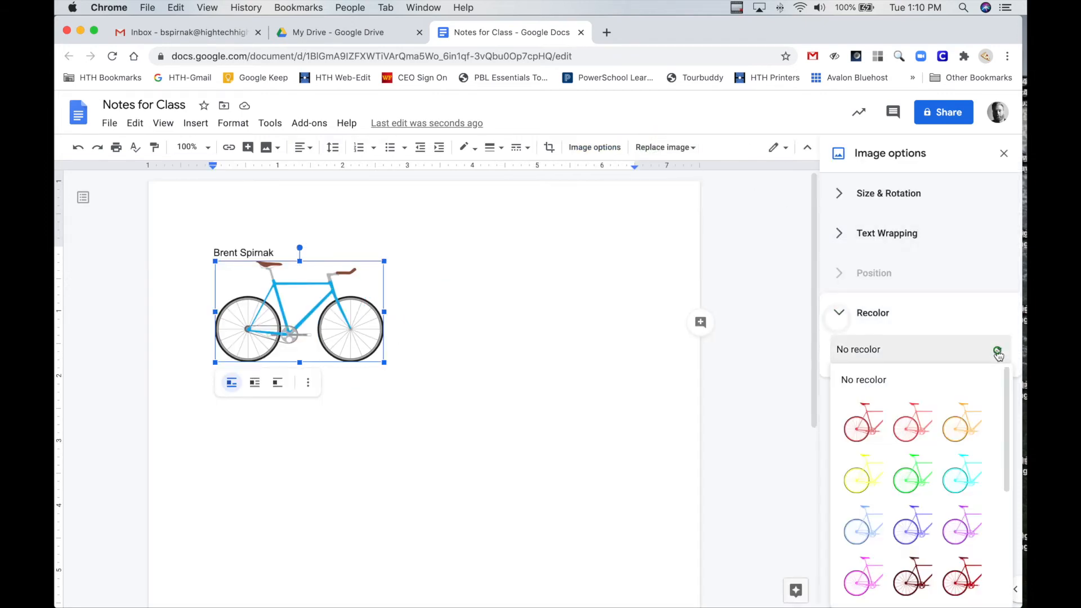
{"action": "left_click", "coordinate": [908, 426]}
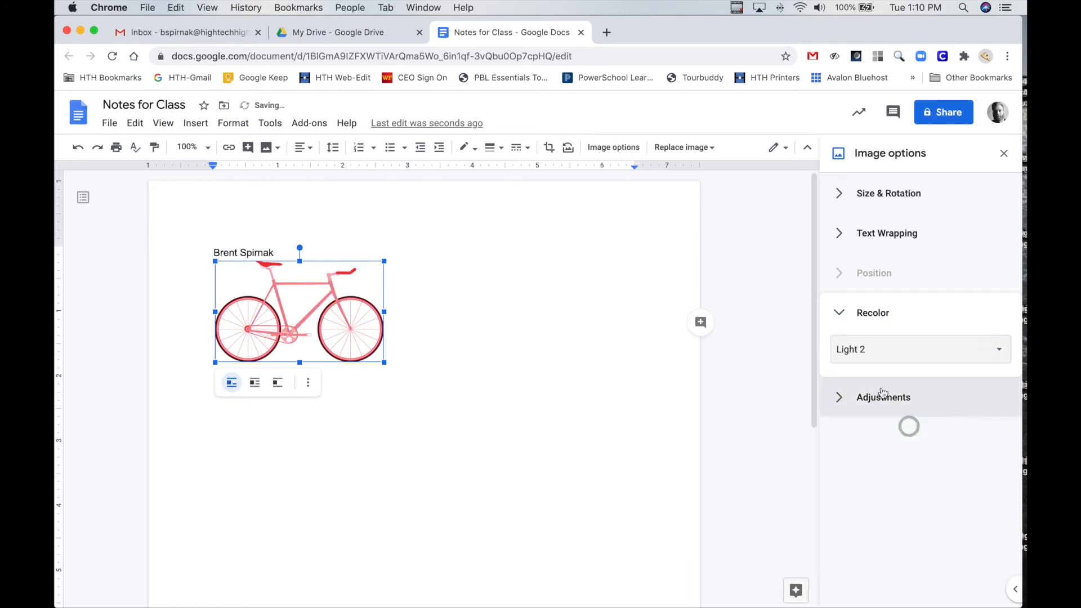
Try out the bike image's transparency and contrast adjustments and reset them to their defaults
{"action": "left_click", "coordinate": [840, 396]}
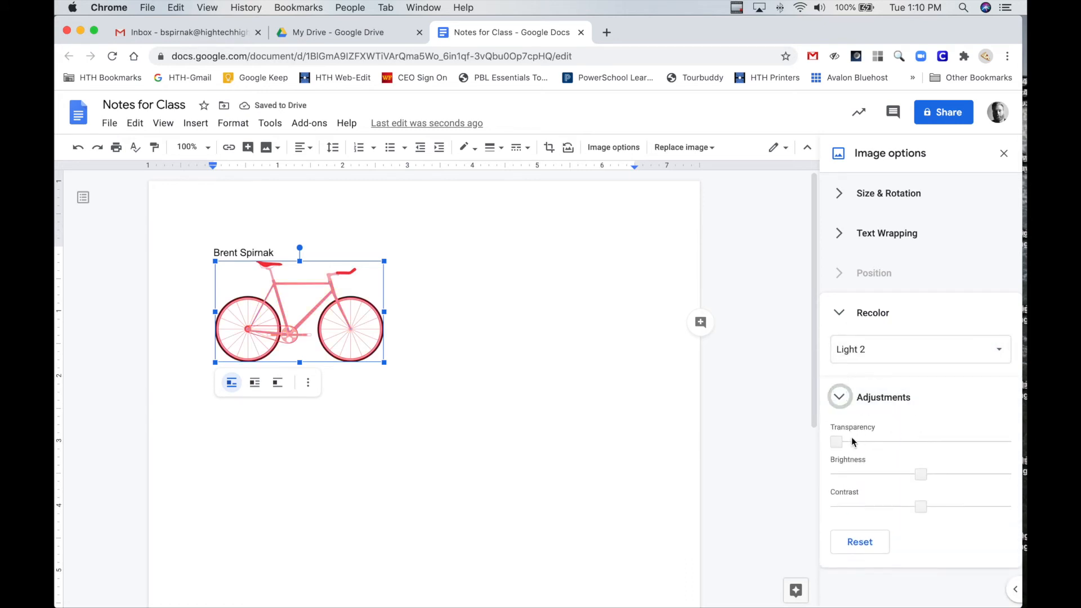
{"action": "mouse_move", "coordinate": [839, 441]}
{"action": "left_mouse_down"}
{"action": "mouse_move", "coordinate": [946, 441]}
{"action": "mouse_move", "coordinate": [835, 442]}
{"action": "left_mouse_up"}
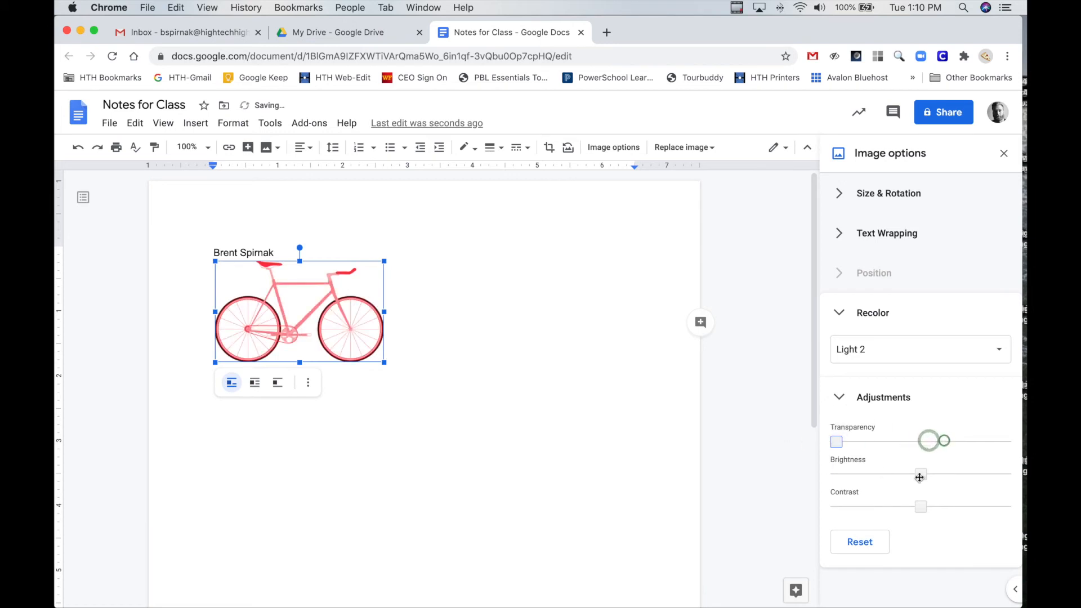
{"action": "left_click_drag", "start_coordinate": [949, 507], "coordinate": [894, 507]}
{"action": "left_click", "coordinate": [860, 545]}
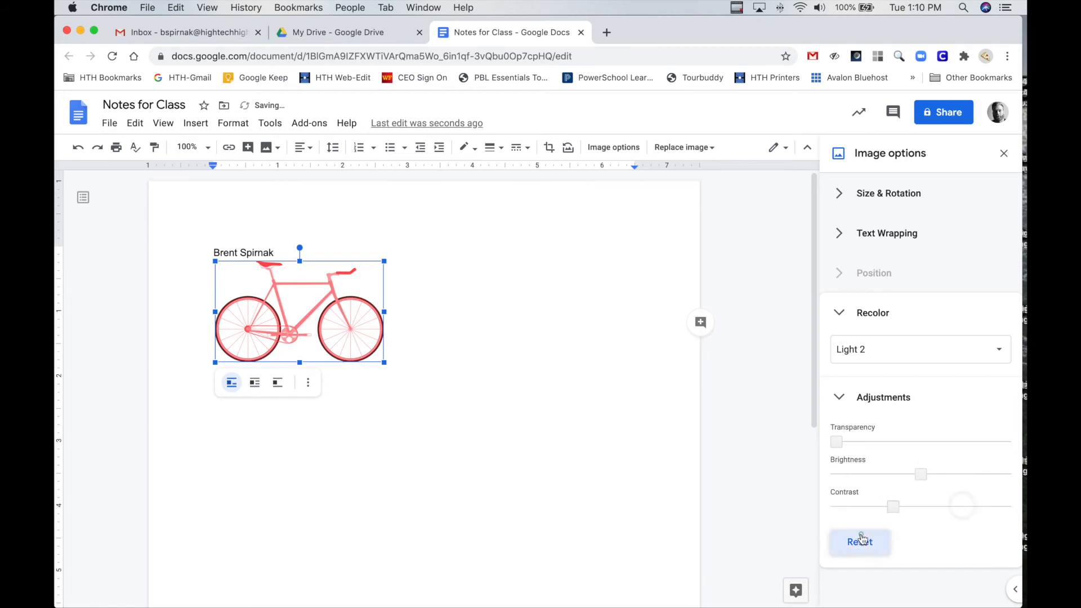
{"action": "left_click", "coordinate": [853, 541]}
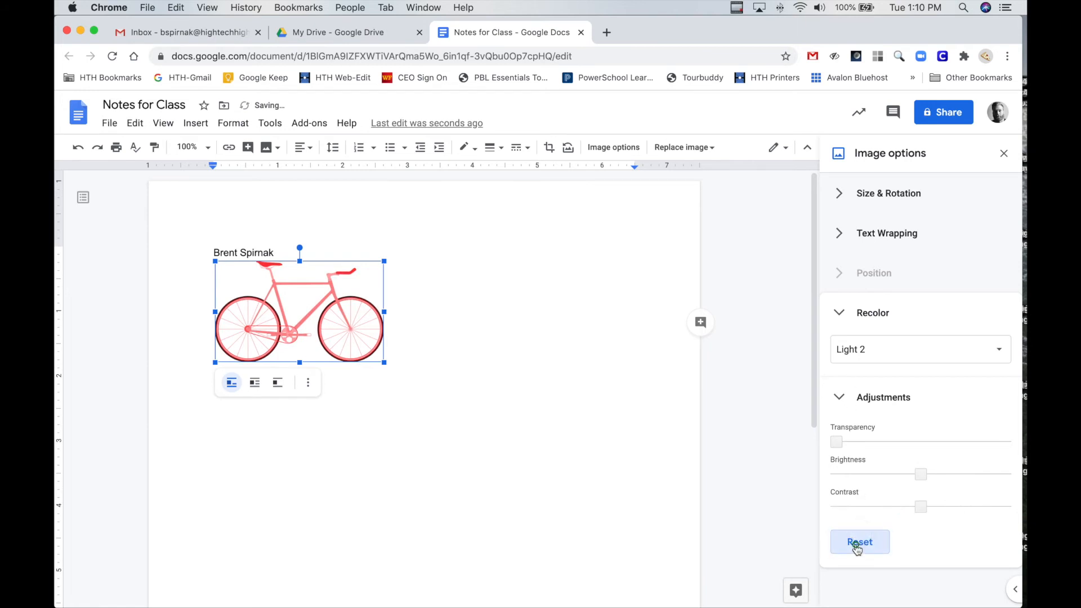
Restore the bike image's original colours by setting its recolor option to No recolor
{"action": "left_click", "coordinate": [839, 397]}
{"action": "left_click", "coordinate": [853, 353]}
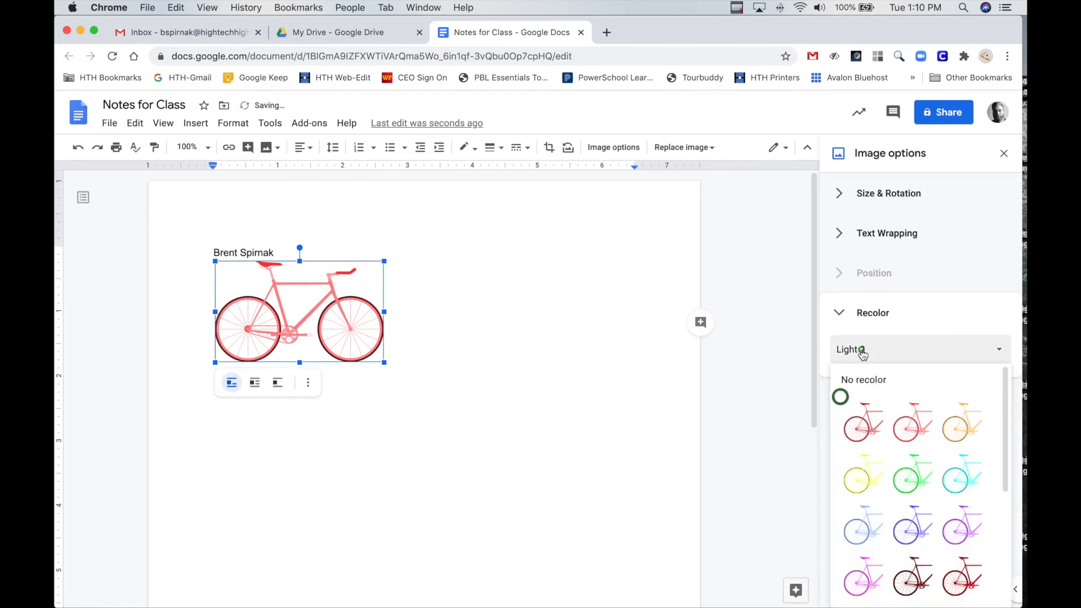
{"action": "left_click", "coordinate": [864, 378]}
{"action": "left_click", "coordinate": [841, 315]}
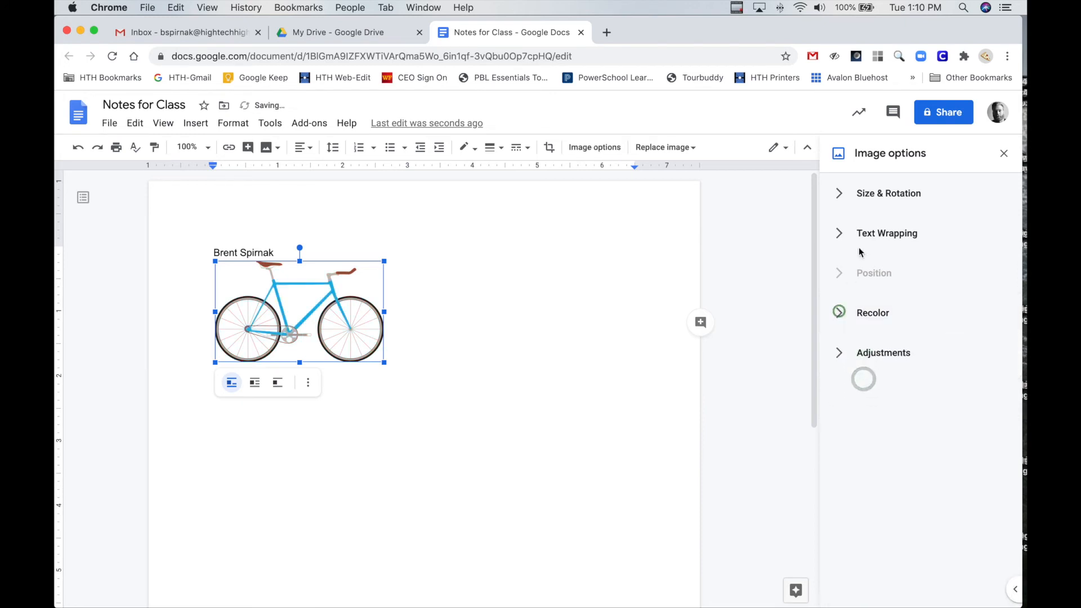
Deselect the bike image and start a new line directly below it
{"action": "left_click", "coordinate": [425, 336]}
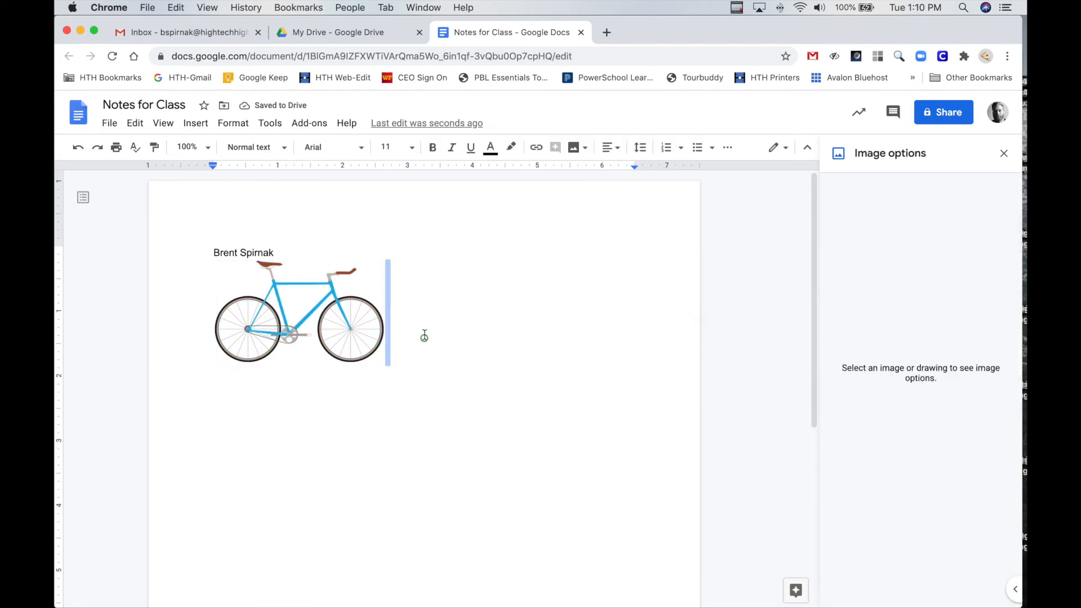
{"action": "left_click", "coordinate": [336, 317]}
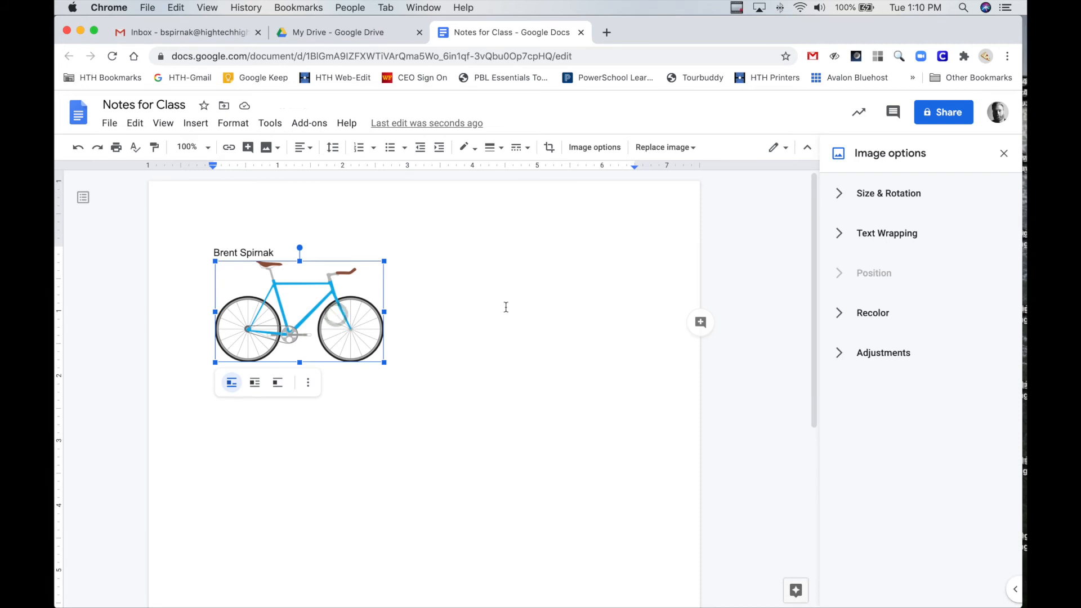
{"action": "left_click", "coordinate": [535, 311]}
{"action": "key", "text": "Return"}
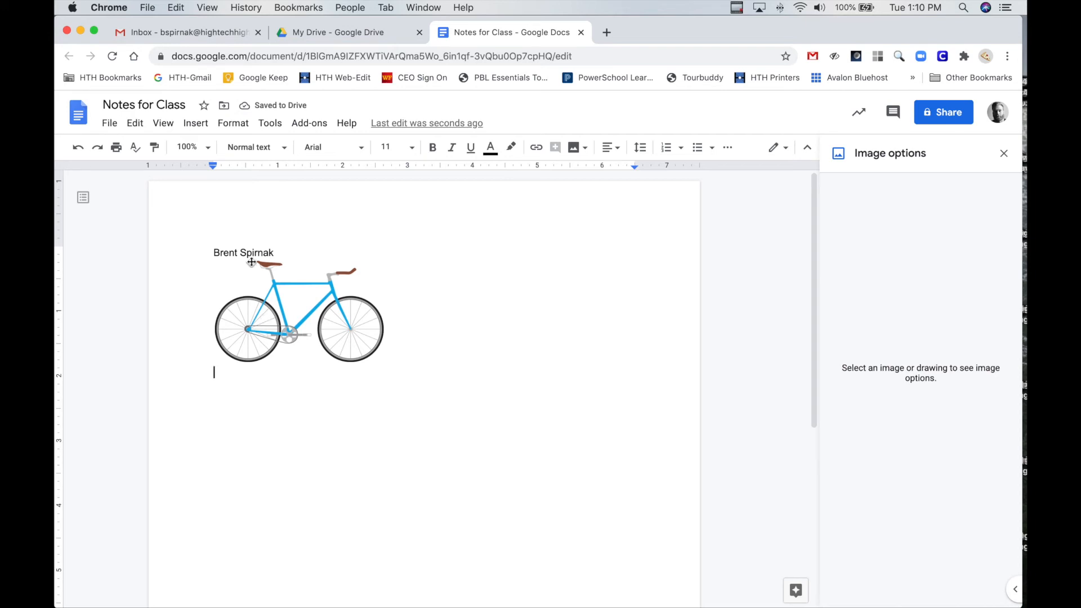
Insert a table with four columns and three rows below the bike image
{"action": "left_click", "coordinate": [205, 130]}
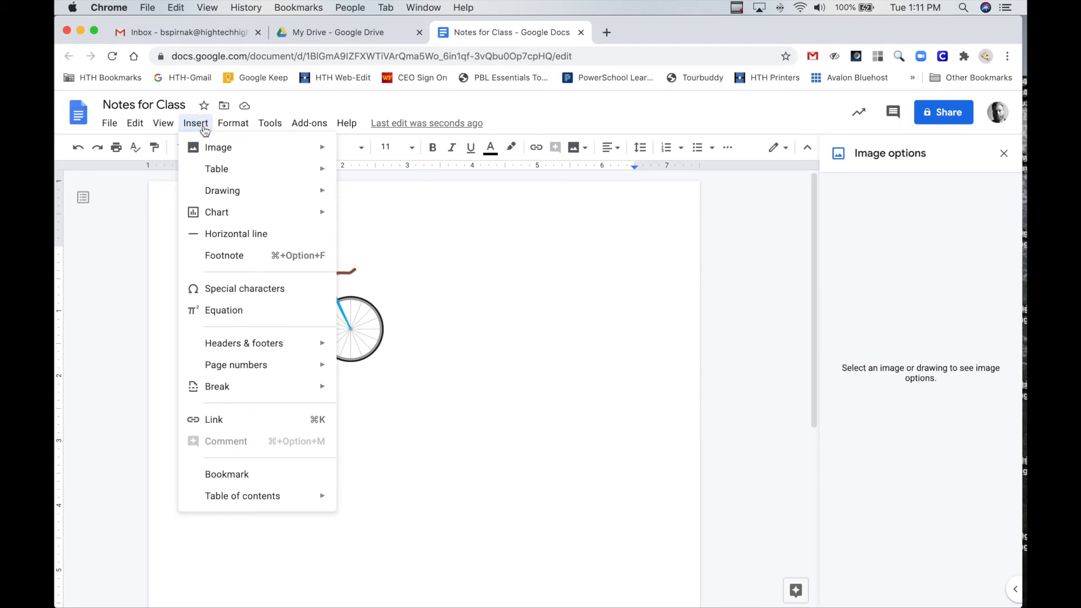
{"action": "mouse_move", "coordinate": [226, 171]}
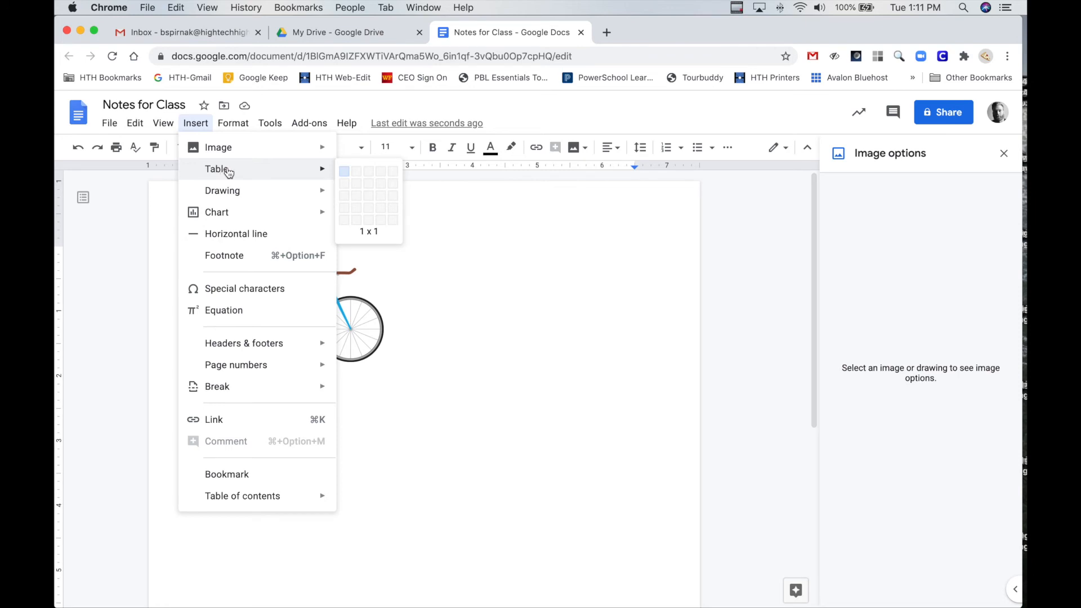
{"action": "left_click", "coordinate": [382, 196]}
Fill the four cells of the table's first row with 1, 2, 3 and 4
{"action": "scroll", "coordinate": [338, 327], "scroll_direction": "down", "scroll_amount": 2}
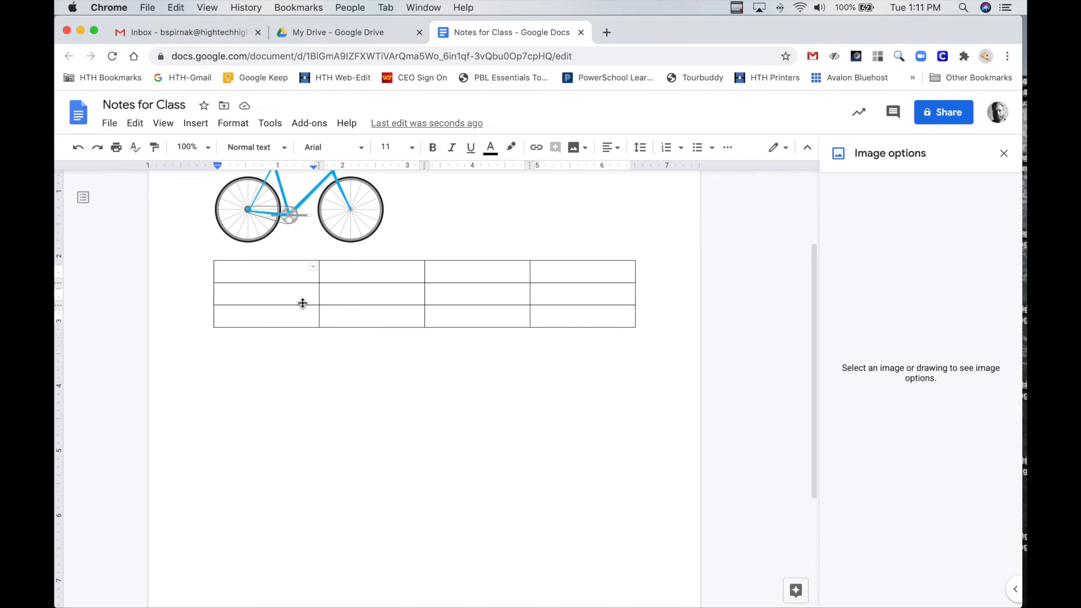
{"action": "type", "text": "1"}
{"action": "key", "text": "Tab"}
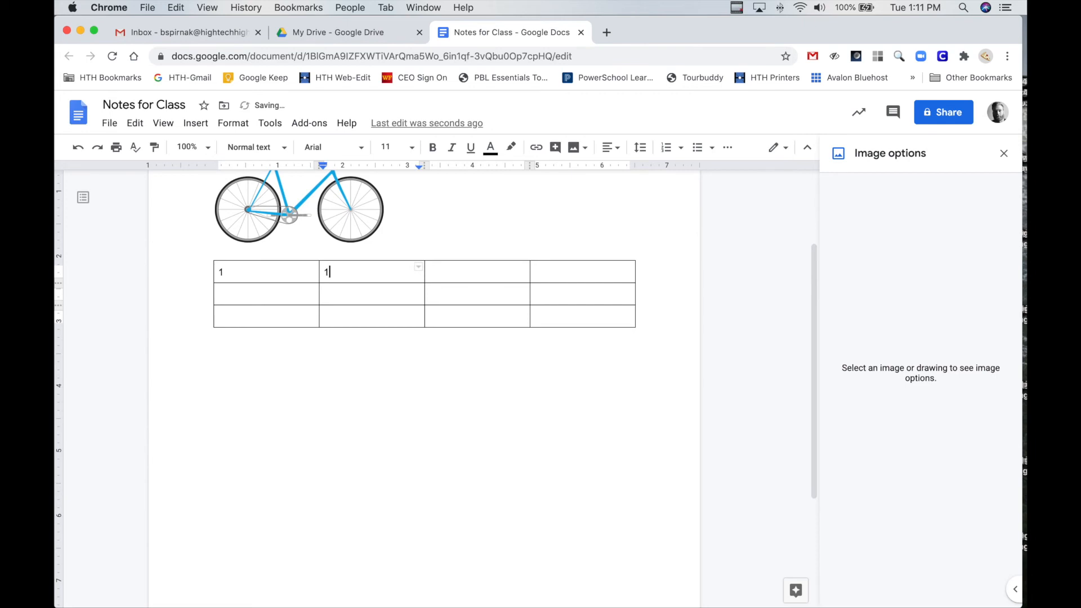
{"action": "type", "text": "2"}
{"action": "key", "text": "Tab"}
{"action": "type", "text": "3"}
{"action": "key", "text": "Tab"}
{"action": "type", "text": "4"}
Delete the table's fourth column, the one containing 4
{"action": "left_click", "coordinate": [443, 274]}
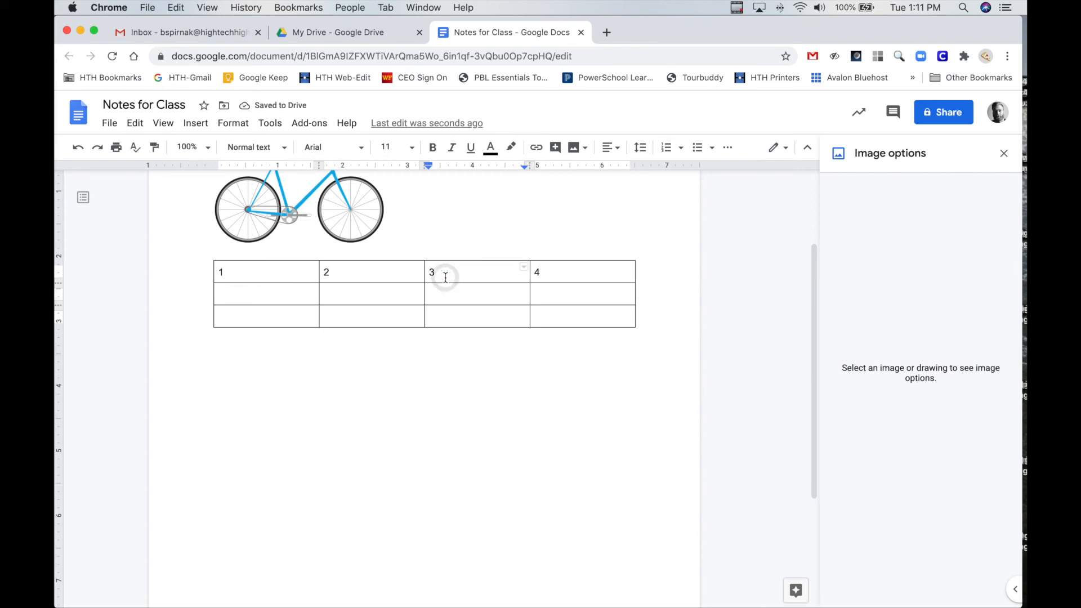
{"action": "left_click", "coordinate": [557, 279]}
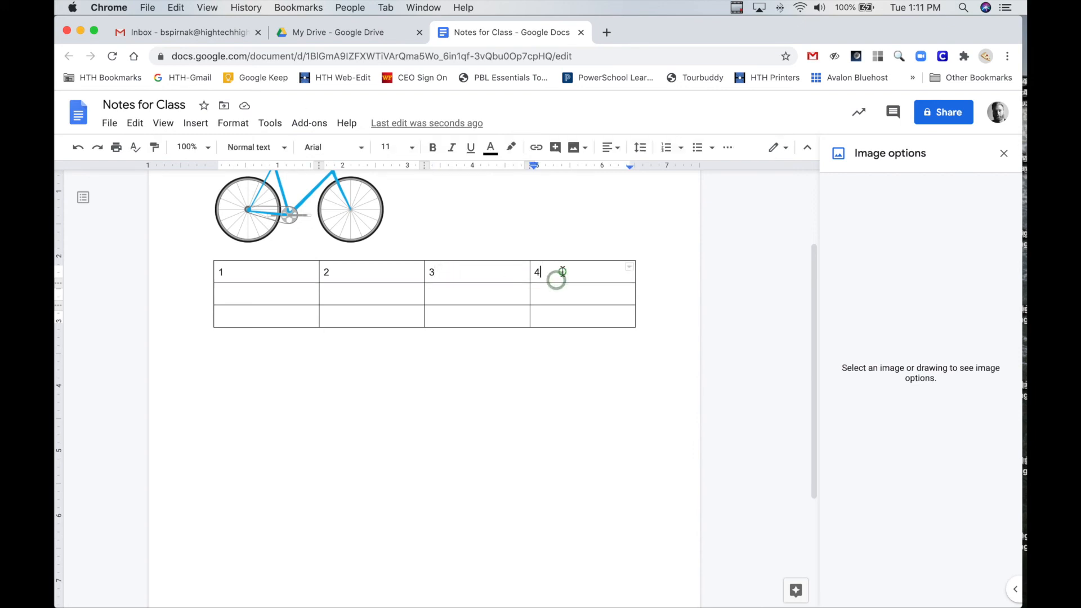
{"action": "left_click", "coordinate": [236, 125]}
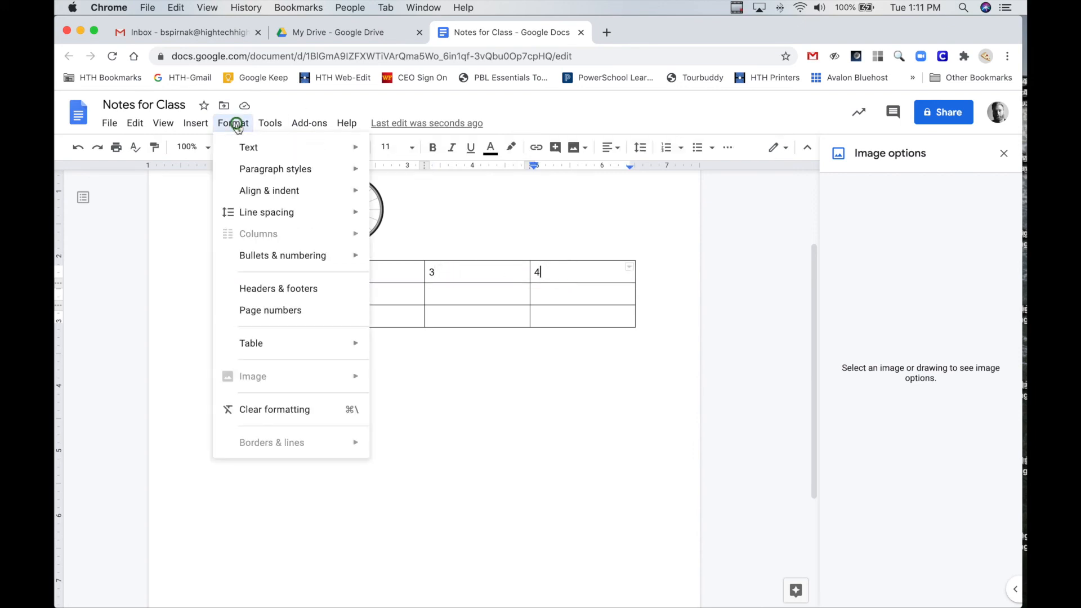
{"action": "mouse_move", "coordinate": [307, 345]}
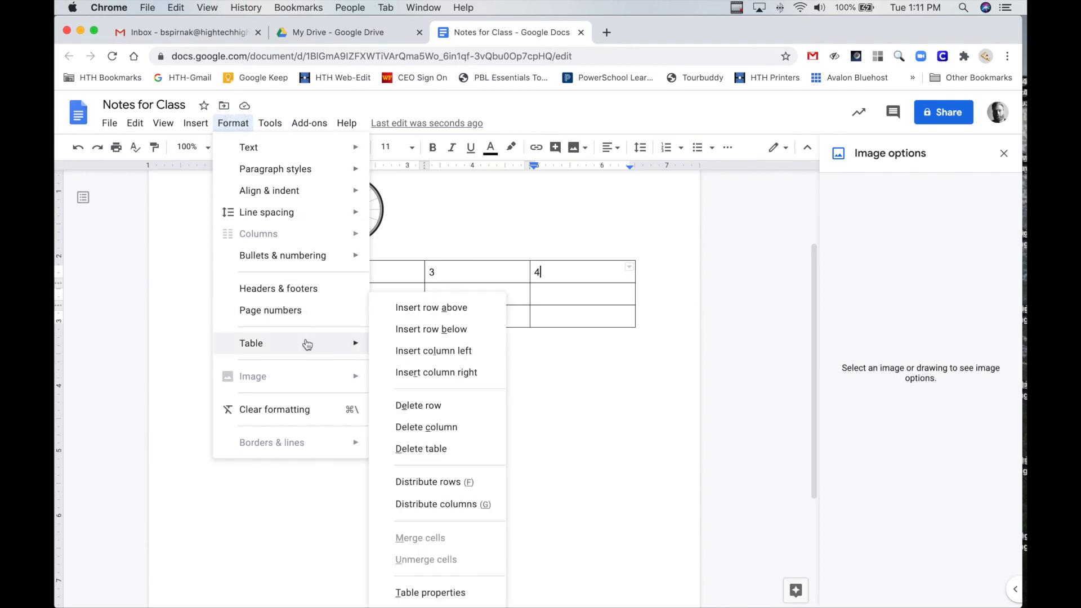
{"action": "left_click", "coordinate": [443, 432]}
Delete the table's third row, the empty one at its bottom
{"action": "left_click", "coordinate": [430, 313]}
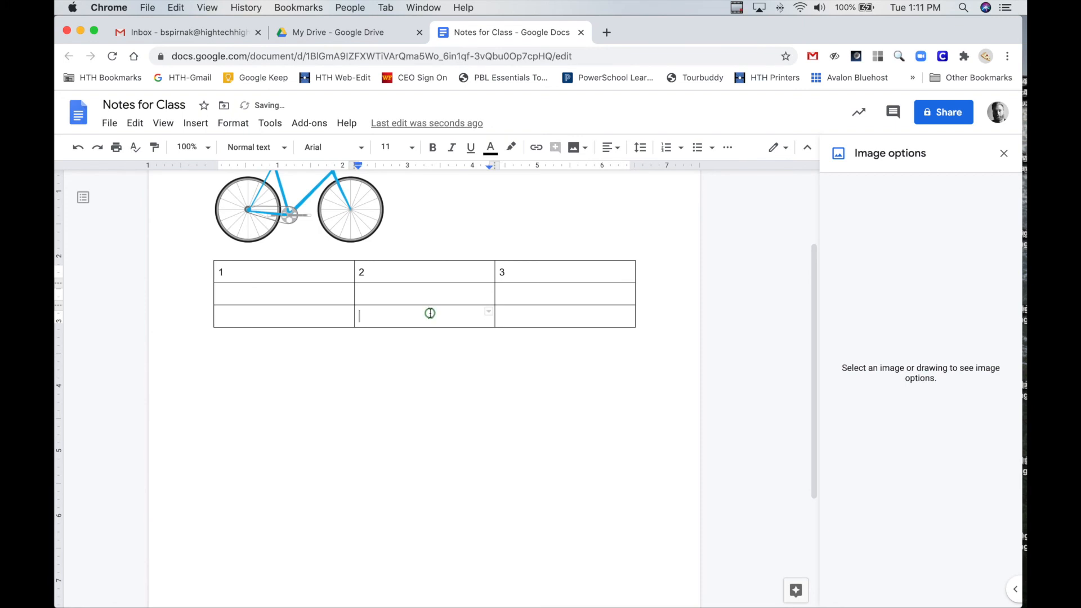
{"action": "left_click", "coordinate": [234, 124]}
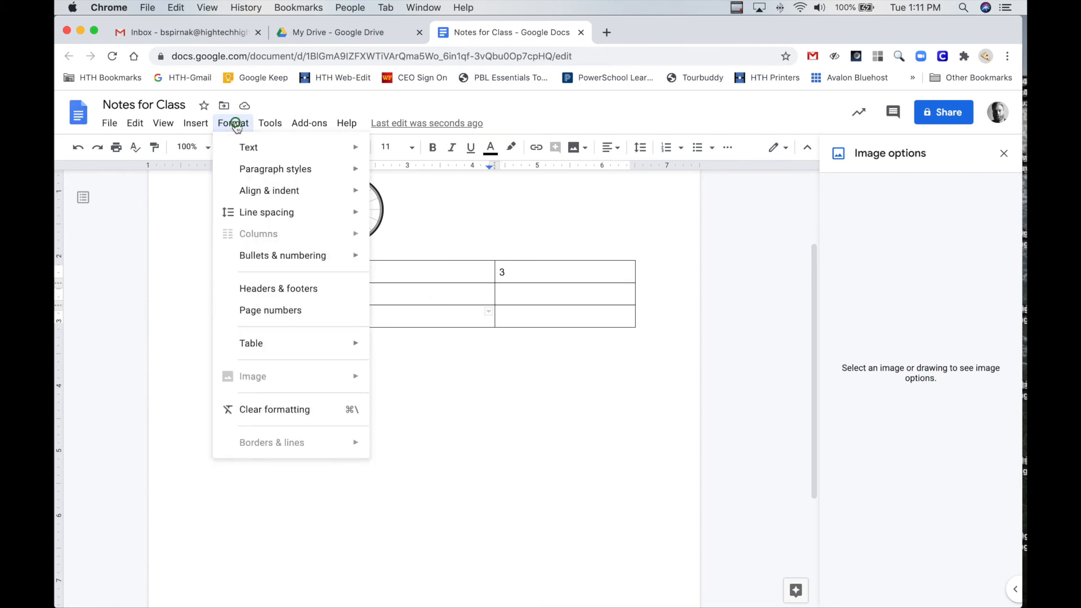
{"action": "mouse_move", "coordinate": [327, 341]}
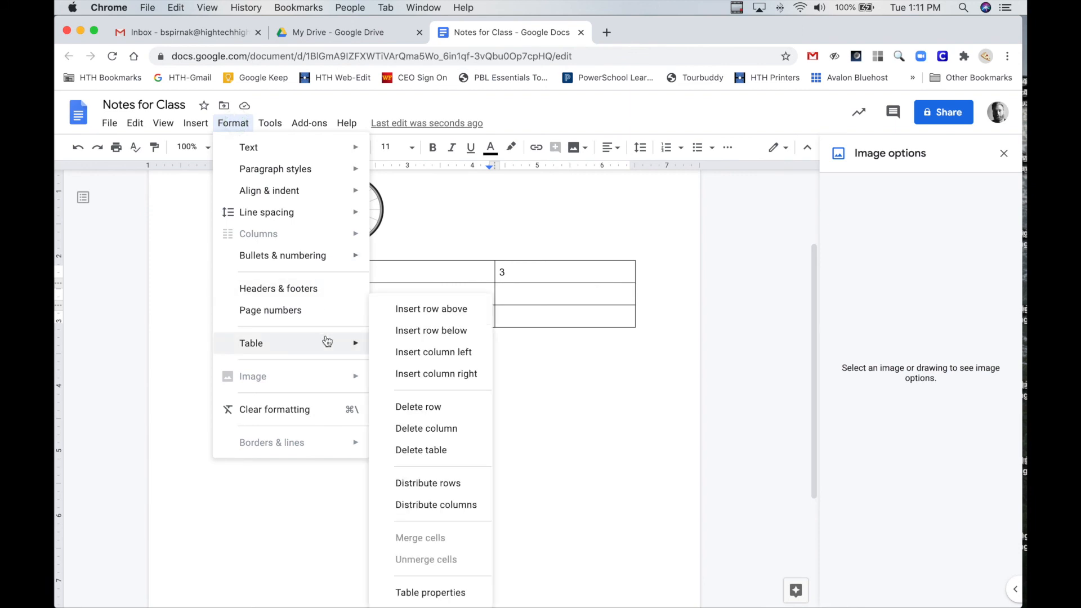
{"action": "left_click", "coordinate": [432, 407]}
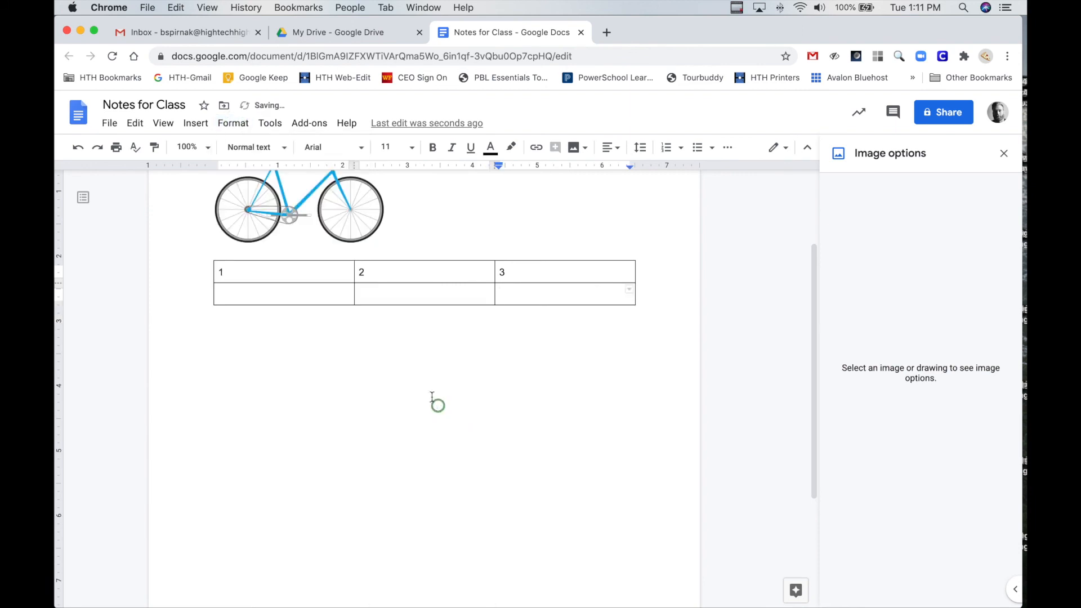
Place the text cursor on the line below the table and close the Image options sidebar
{"action": "scroll", "coordinate": [357, 336], "scroll_direction": "up", "scroll_amount": 3}
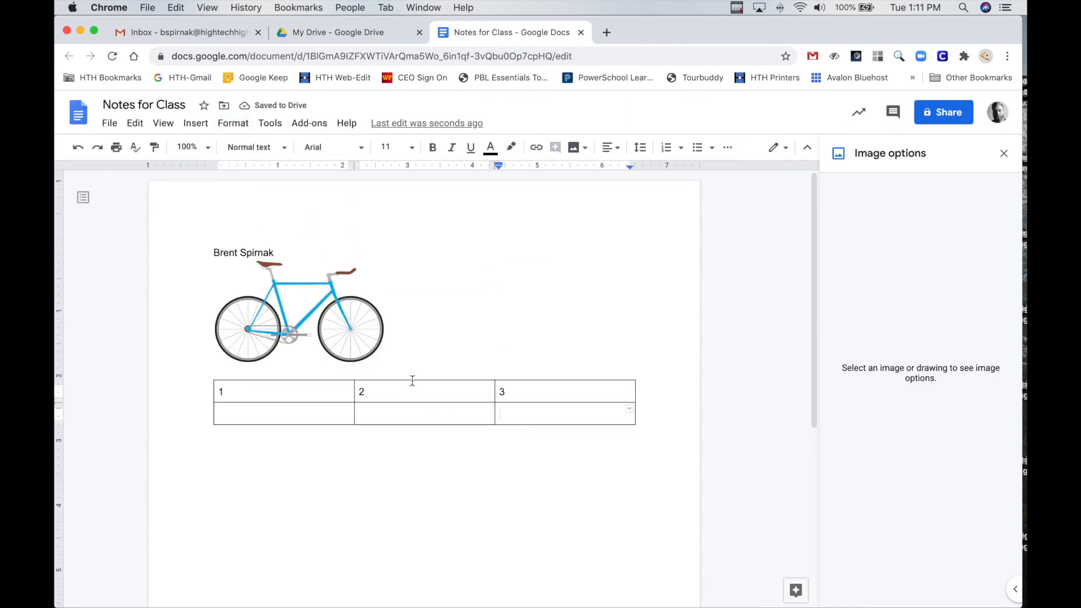
{"action": "left_click", "coordinate": [467, 447]}
{"action": "left_click", "coordinate": [1005, 153]}
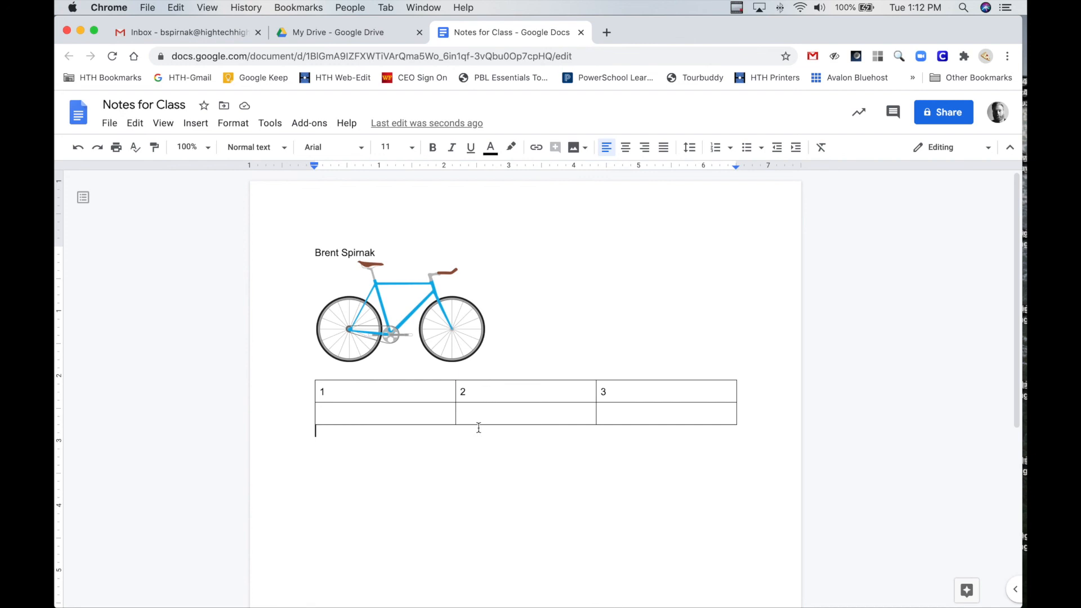
Start sharing the document and add the person's name as recipient, leaving the invitation message empty
{"action": "left_click", "coordinate": [932, 123]}
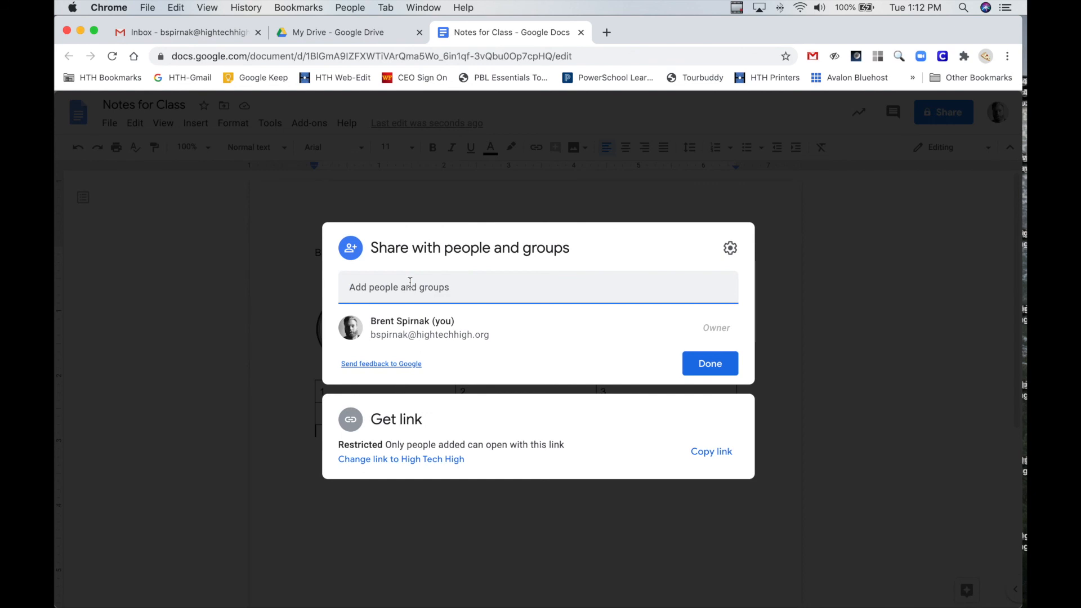
{"action": "type", "text": "brent Spirnak"}
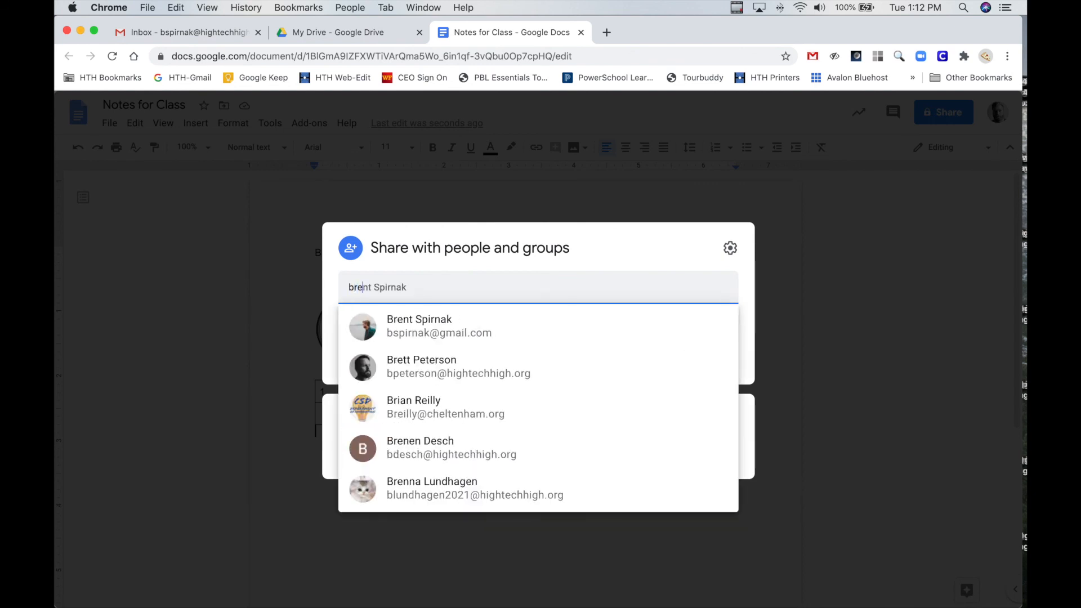
{"action": "key", "text": "Return"}
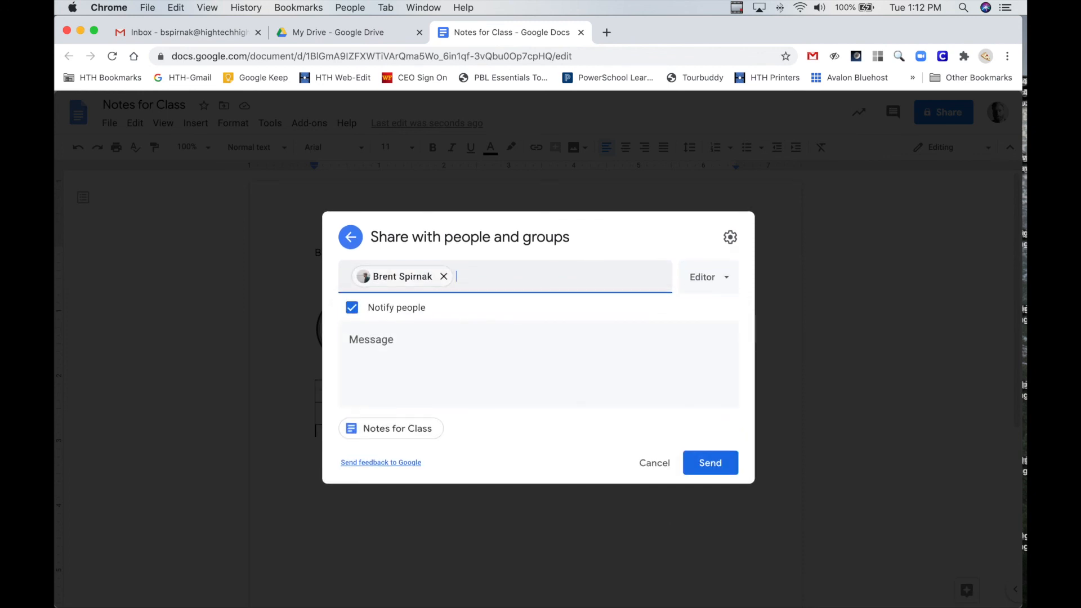
{"action": "left_click", "coordinate": [401, 342]}
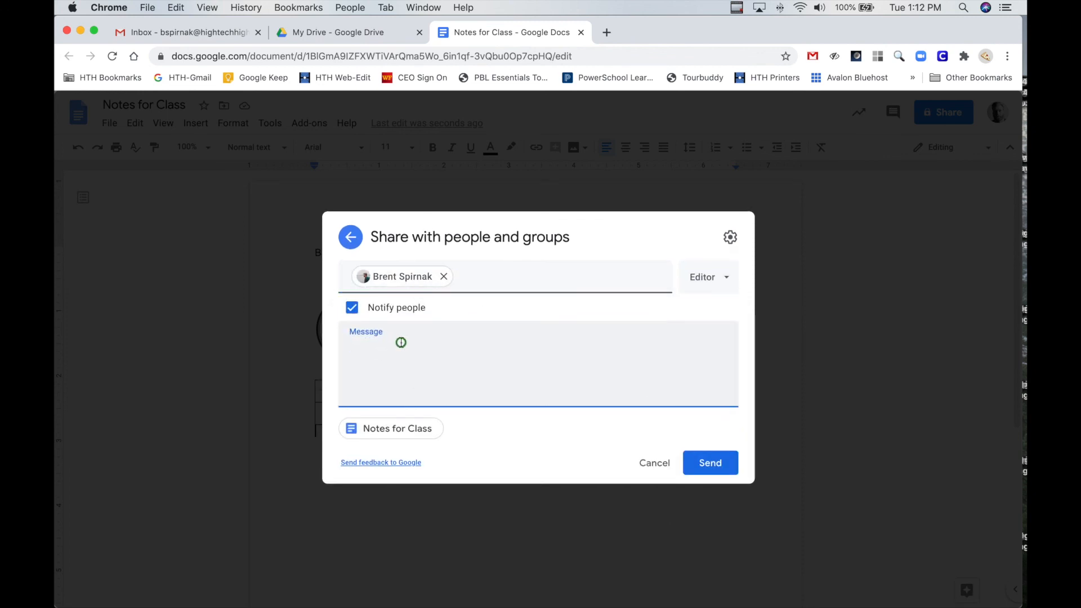
Set the added recipient's access level to Commenter
{"action": "left_click", "coordinate": [727, 282]}
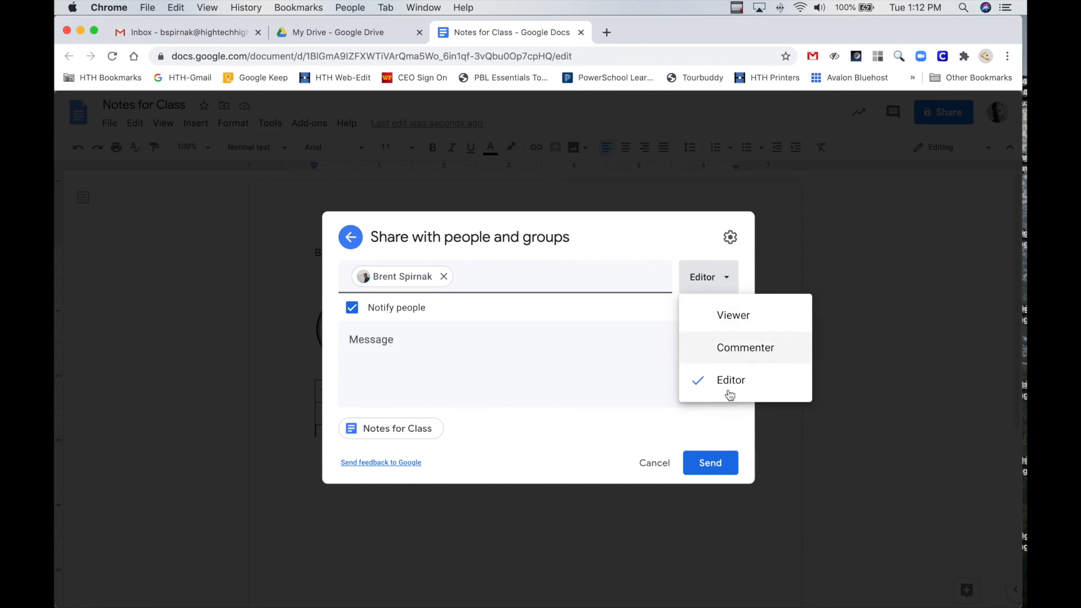
{"action": "left_click", "coordinate": [739, 347]}
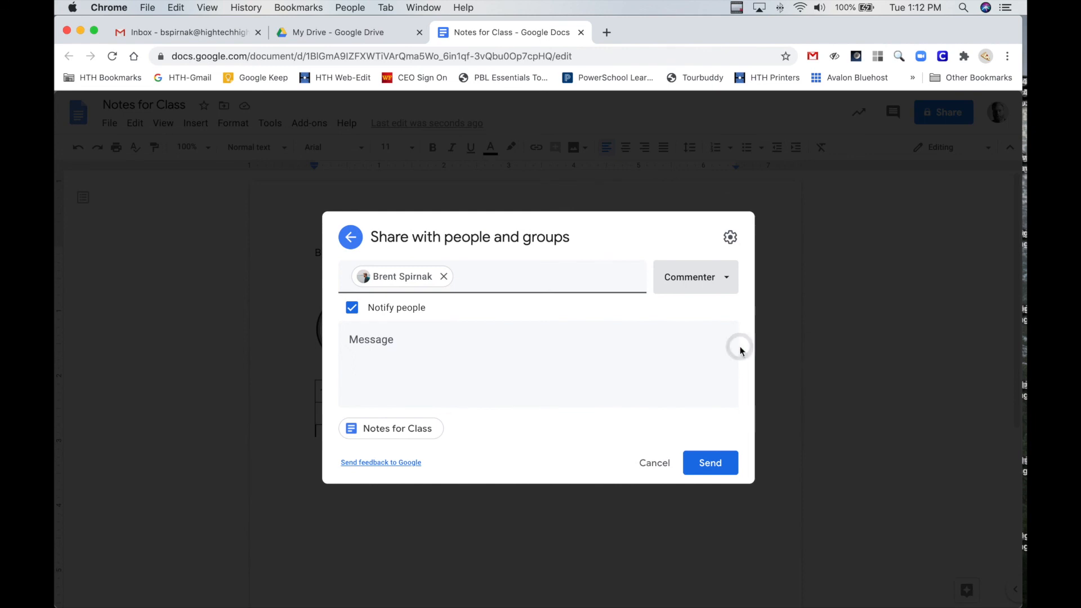
Set the recipient's access level to Viewer and send the sharing invitation with notification enabled
{"action": "left_click", "coordinate": [727, 277]}
{"action": "left_click", "coordinate": [717, 321]}
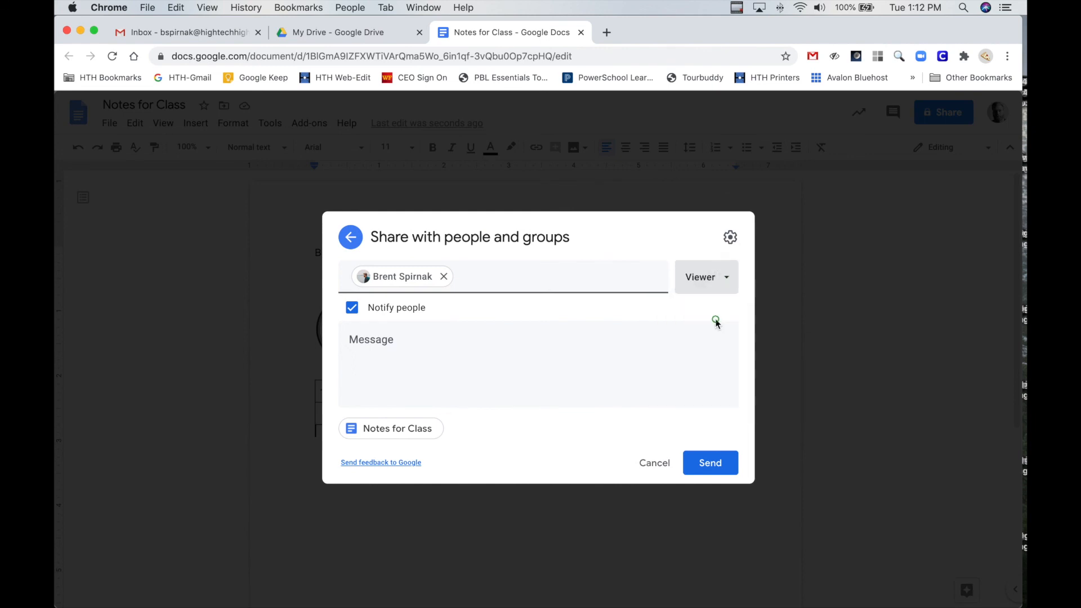
{"action": "left_click", "coordinate": [709, 463]}
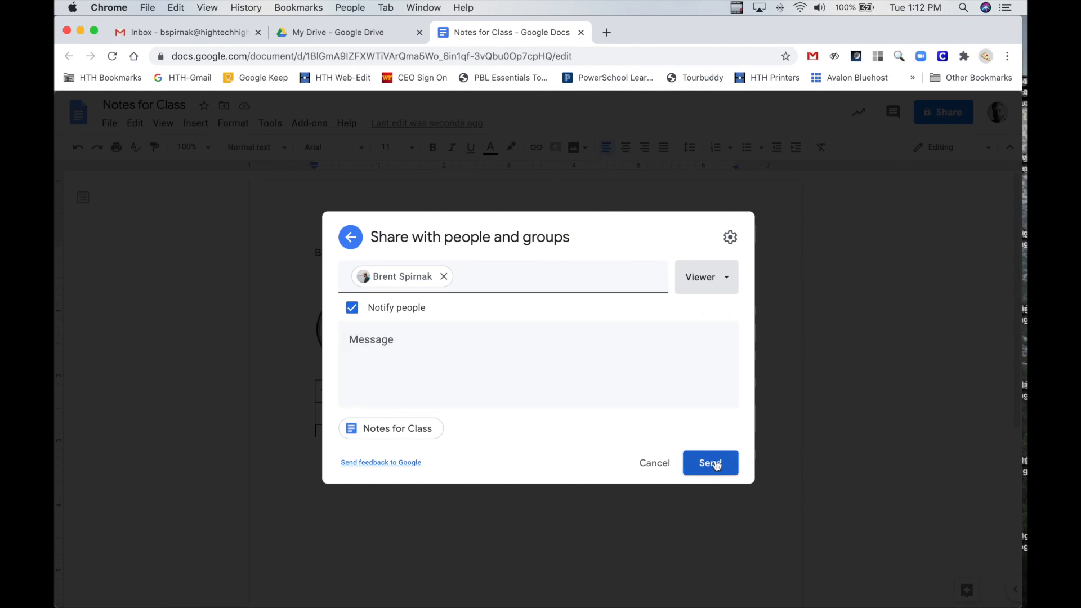